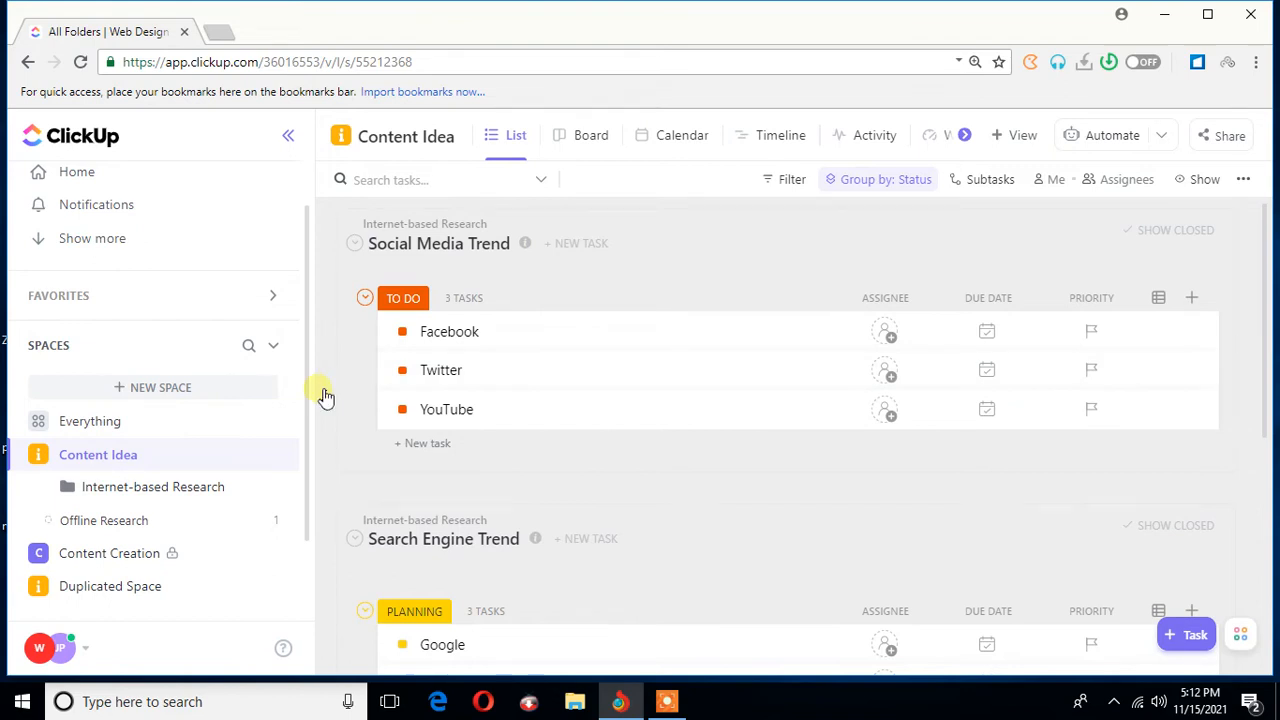
left_click(44, 647)
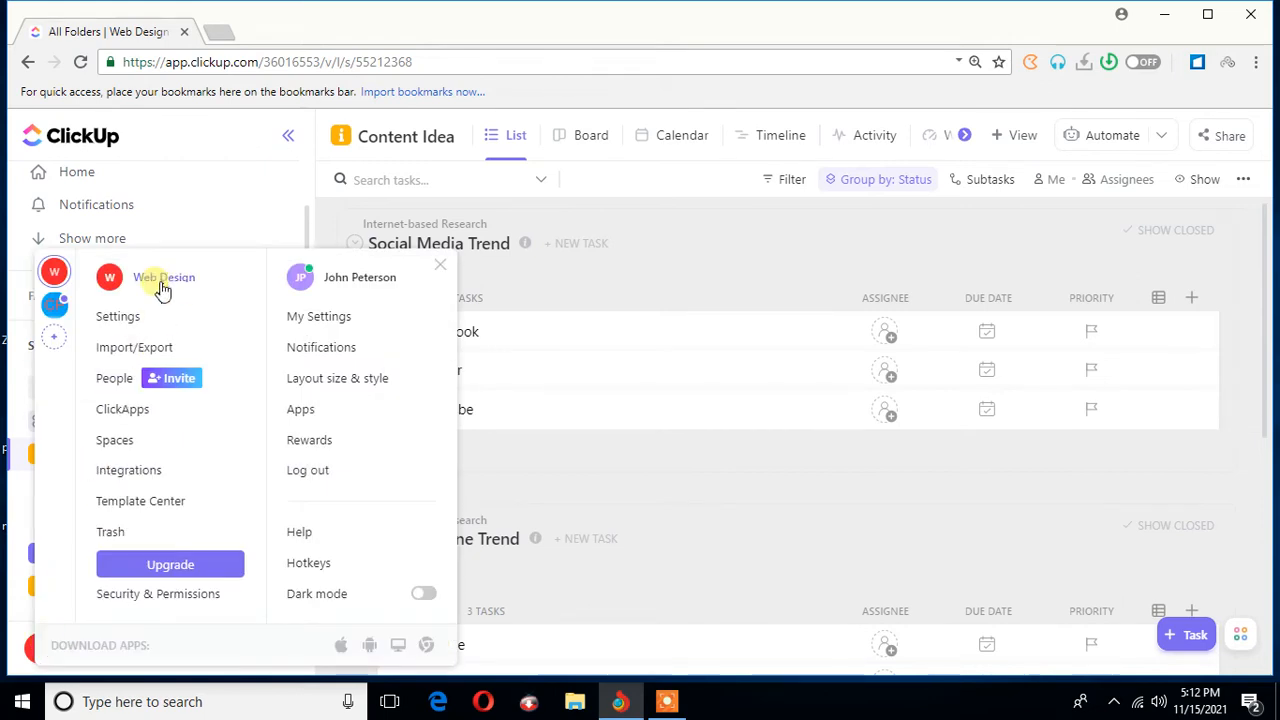
left_click(741, 284)
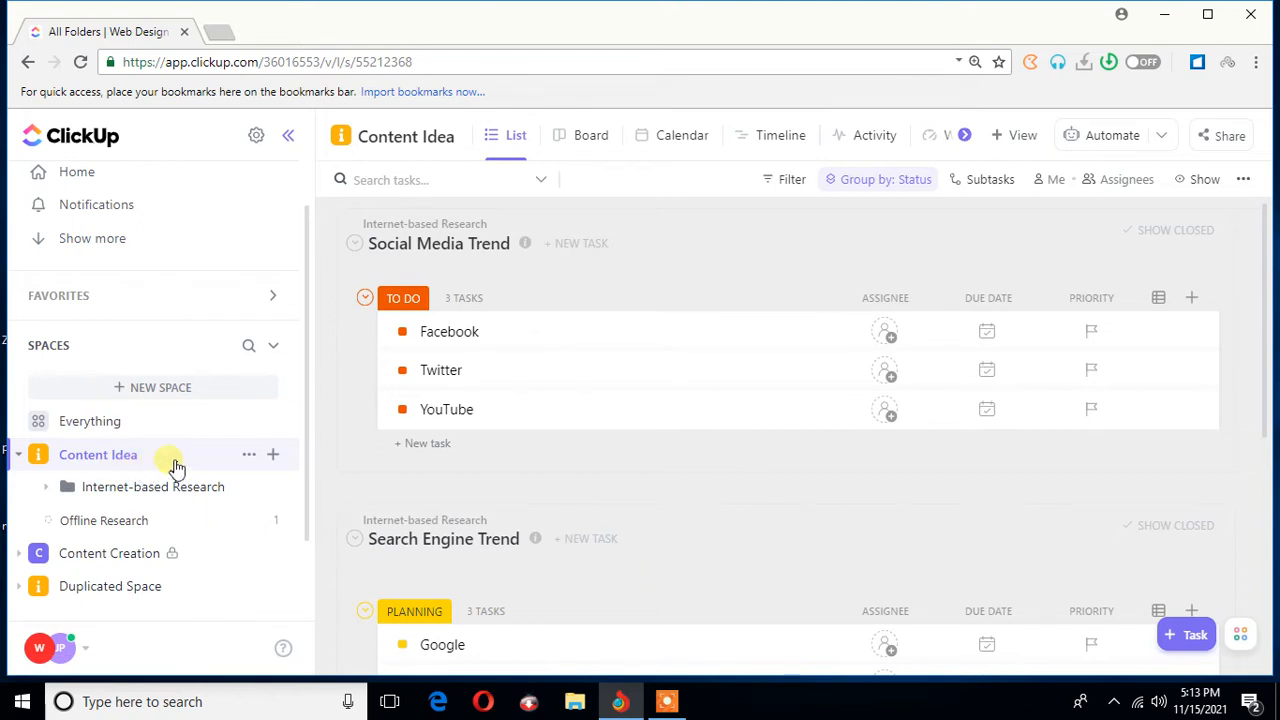
Review the active, done and closed task statuses of the Content Idea space, leaving its status settings without saving.
left_click(248, 457)
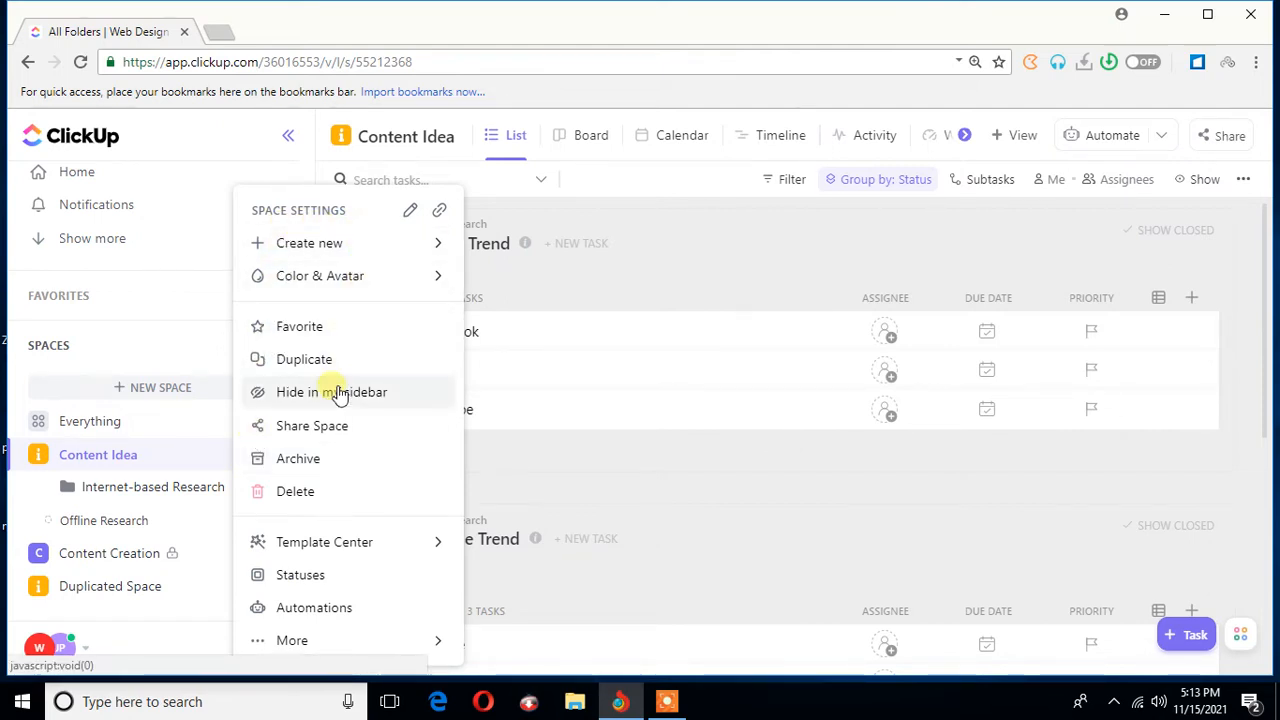
left_click(301, 577)
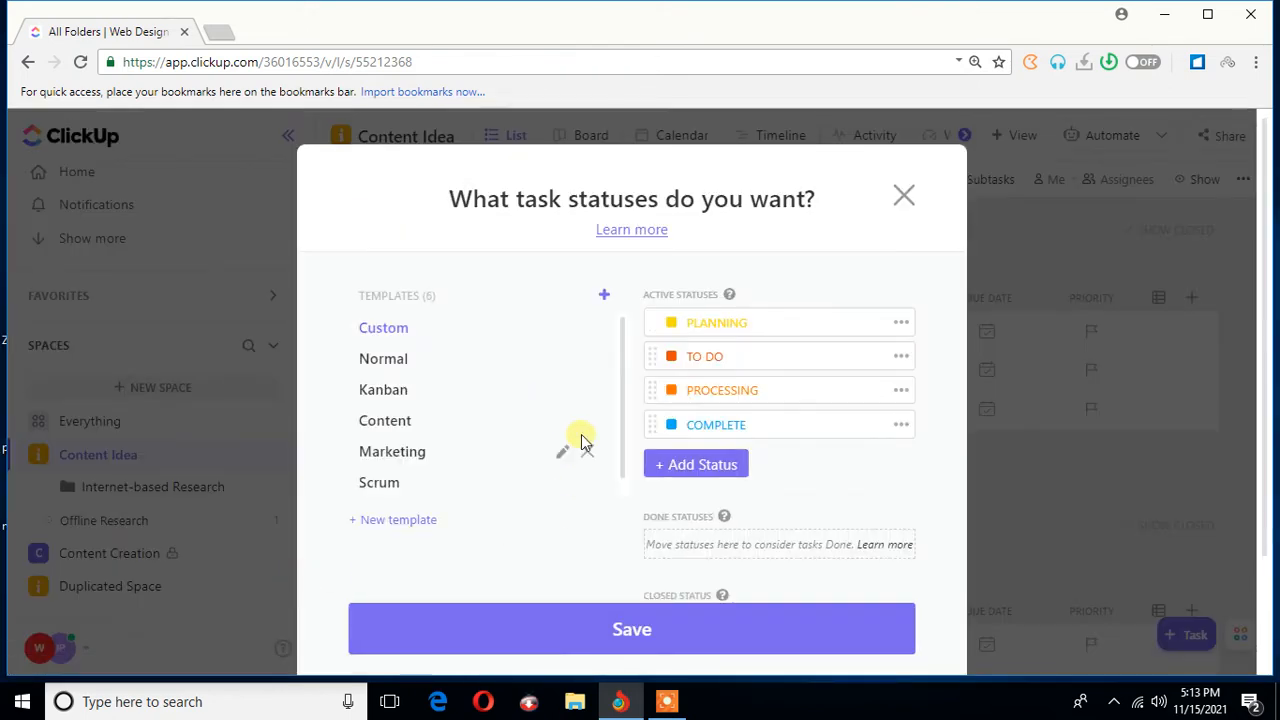
scroll(830, 367, "down", 1)
scroll(830, 367, "down", 1)
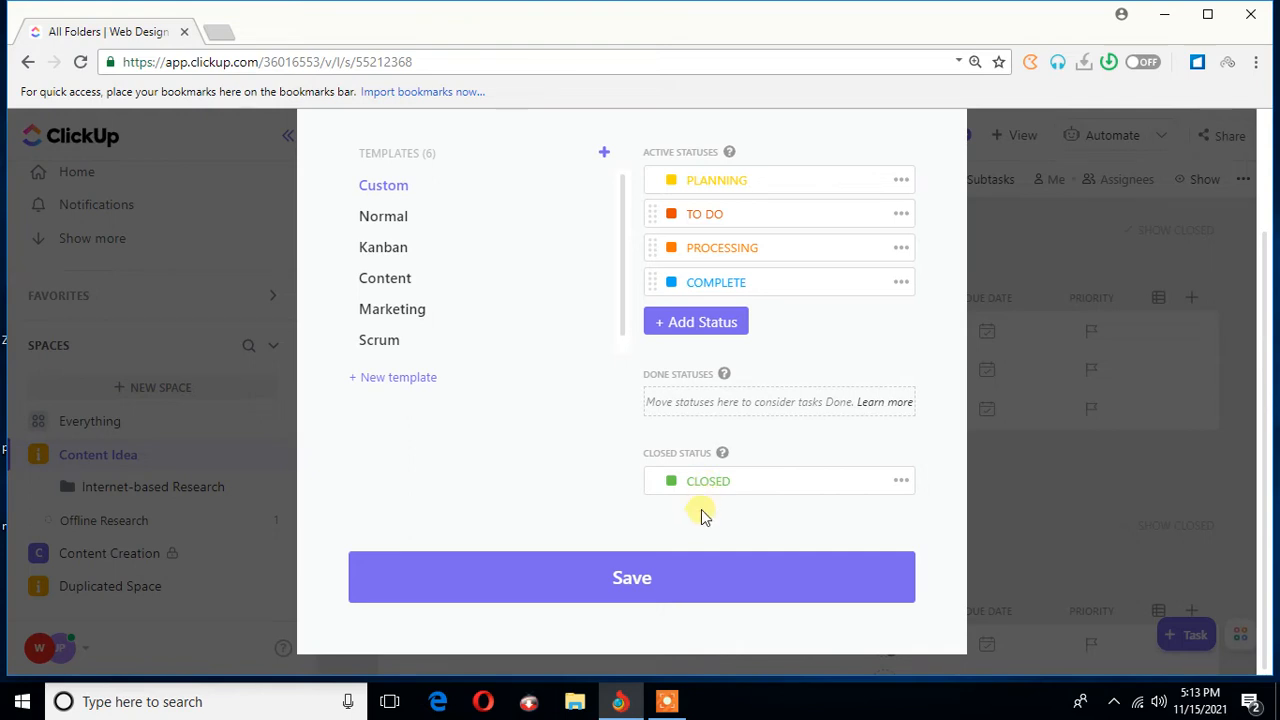
scroll(699, 512, "up", 2)
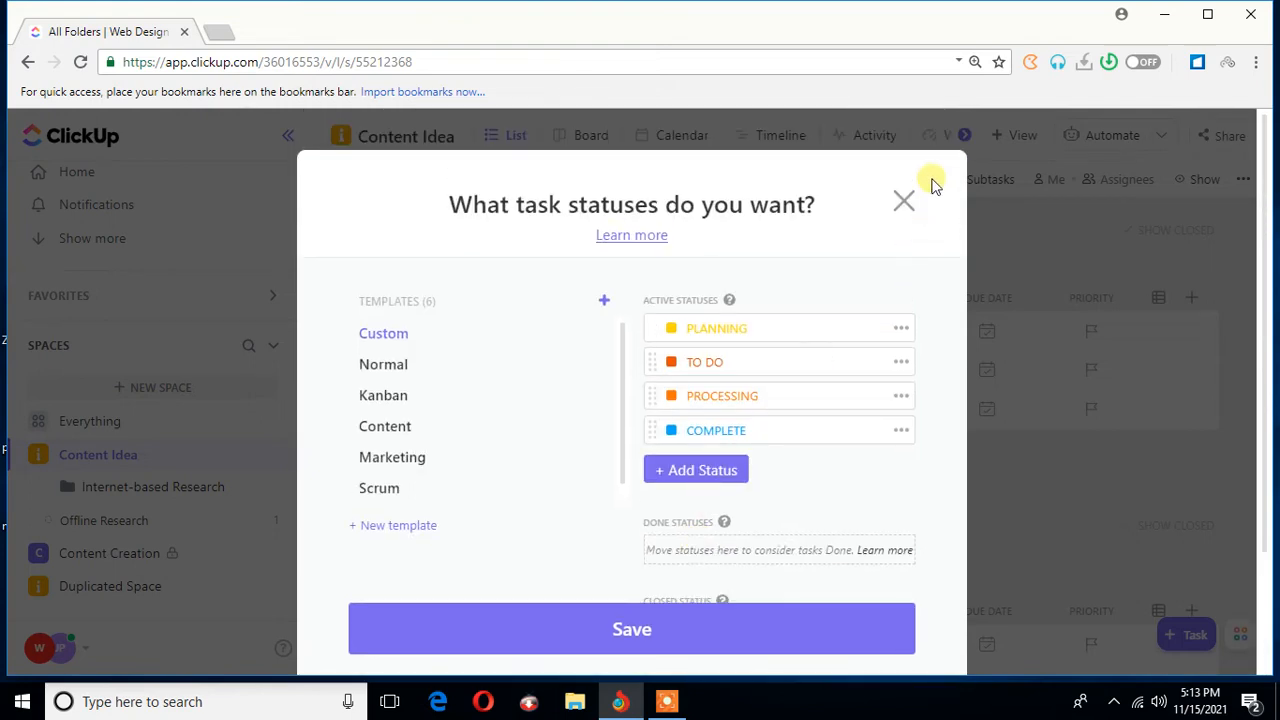
scroll(900, 212, "down", 2)
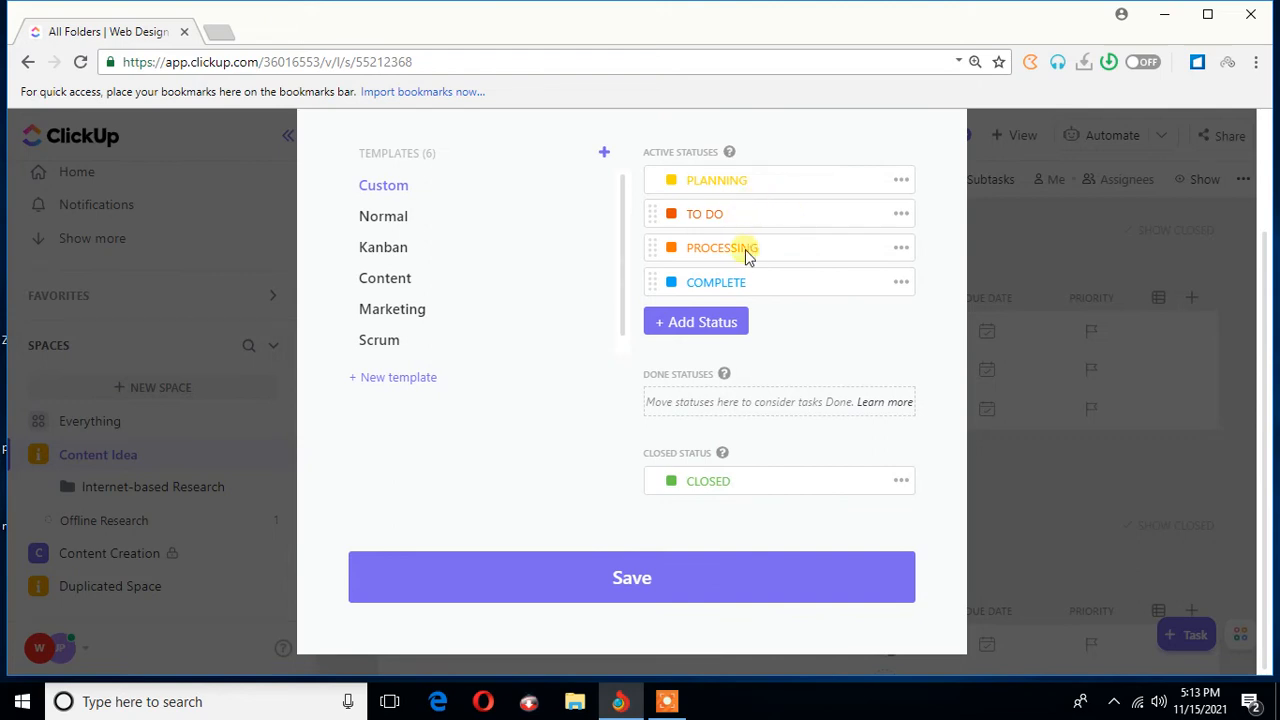
scroll(785, 465, "up", 1)
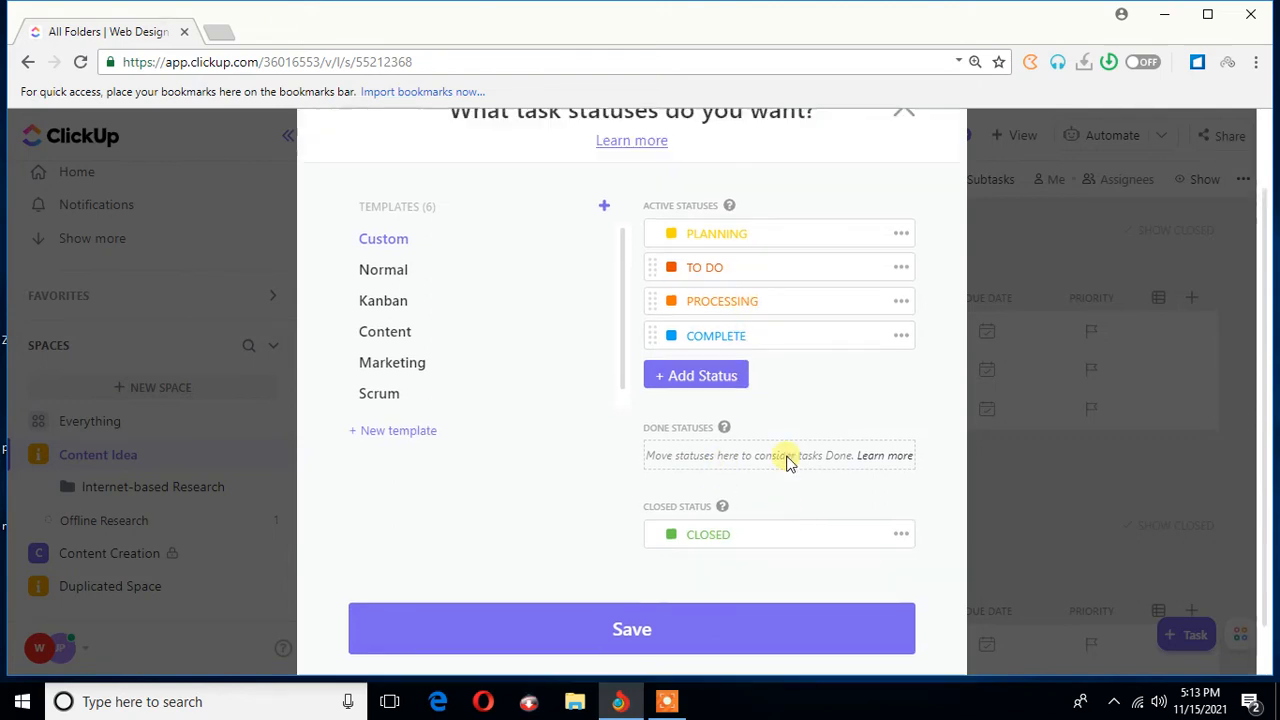
scroll(785, 465, "up", 1)
left_click(906, 201)
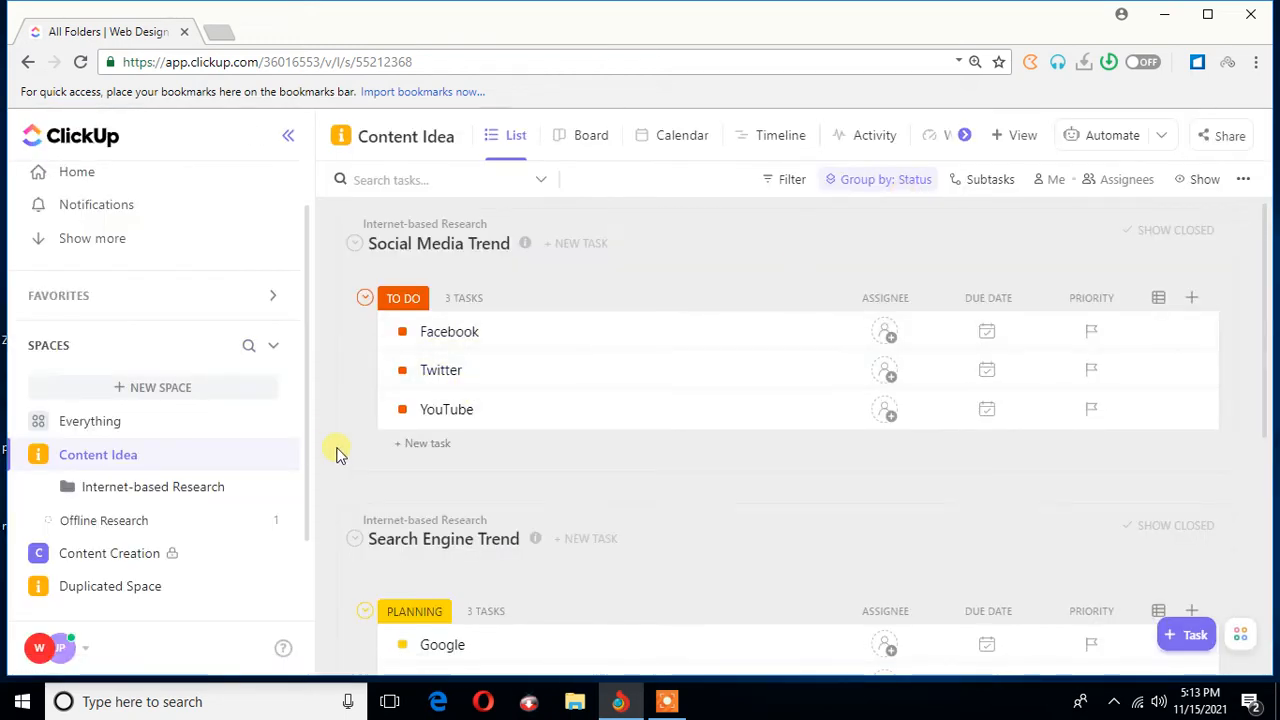
Start a new folder in the Content Idea space and name it "Test folder".
mouse_move(248, 462)
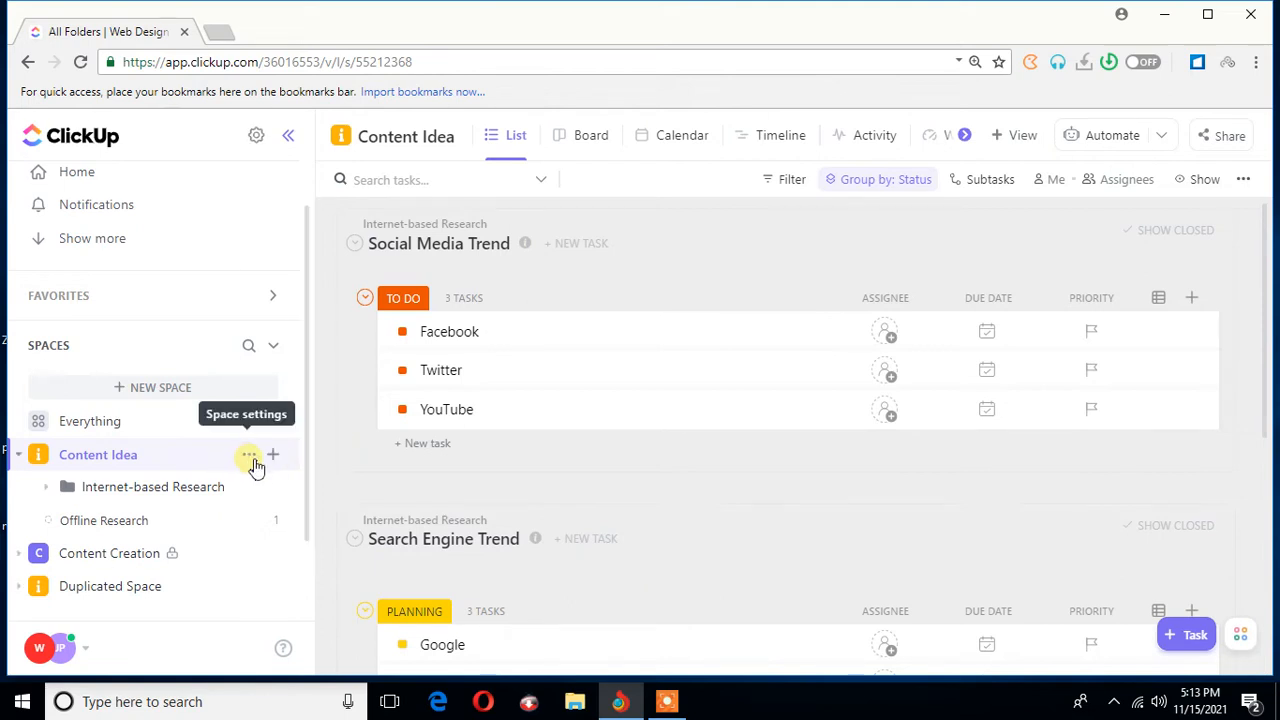
left_click(250, 458)
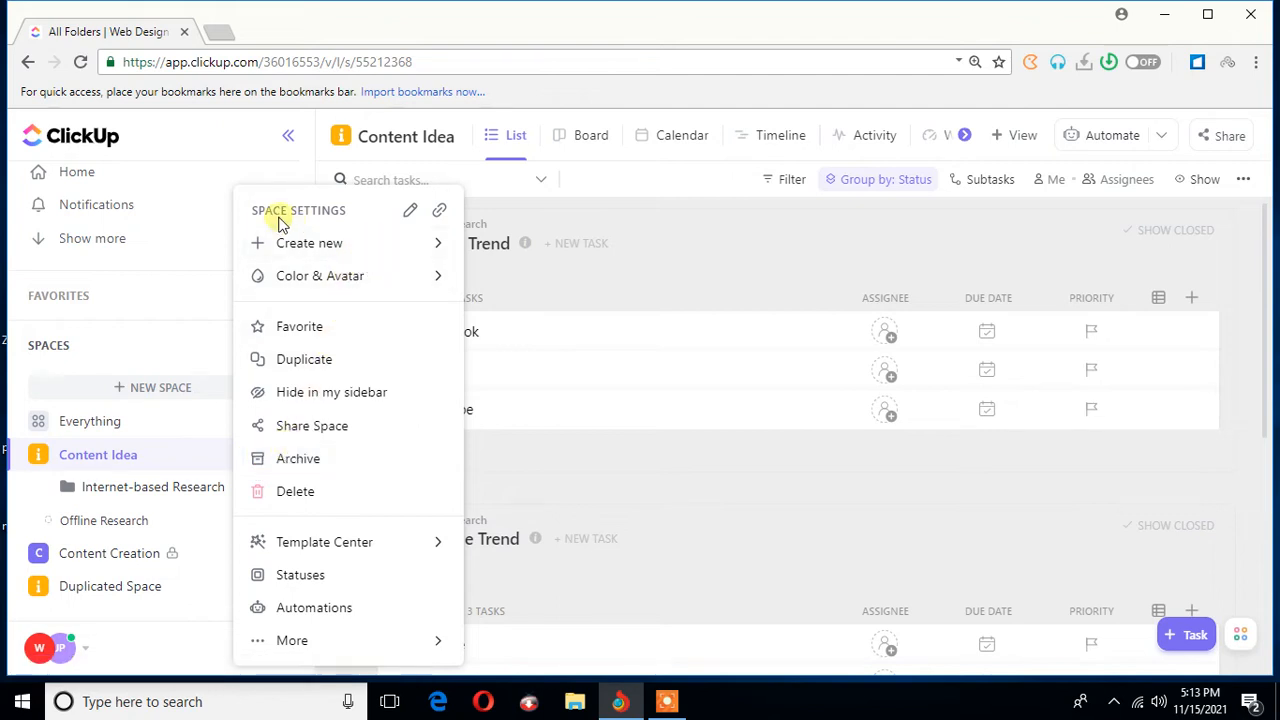
mouse_move(403, 251)
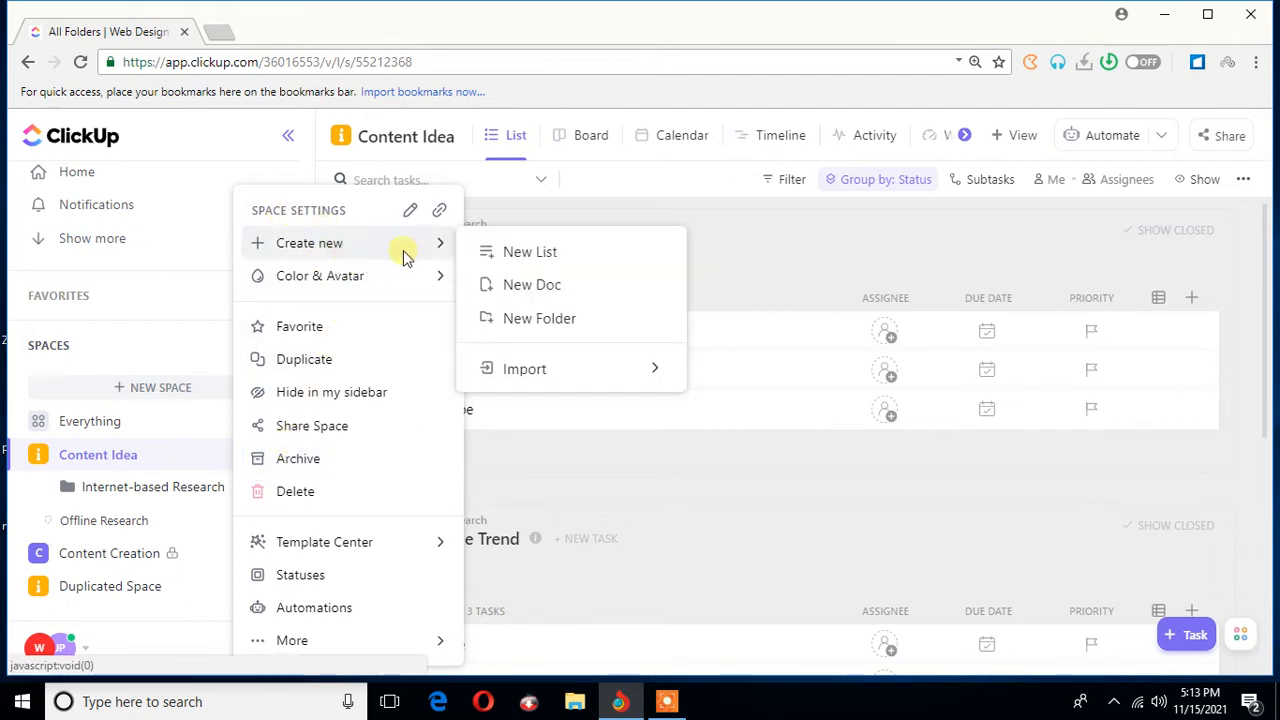
left_click(527, 320)
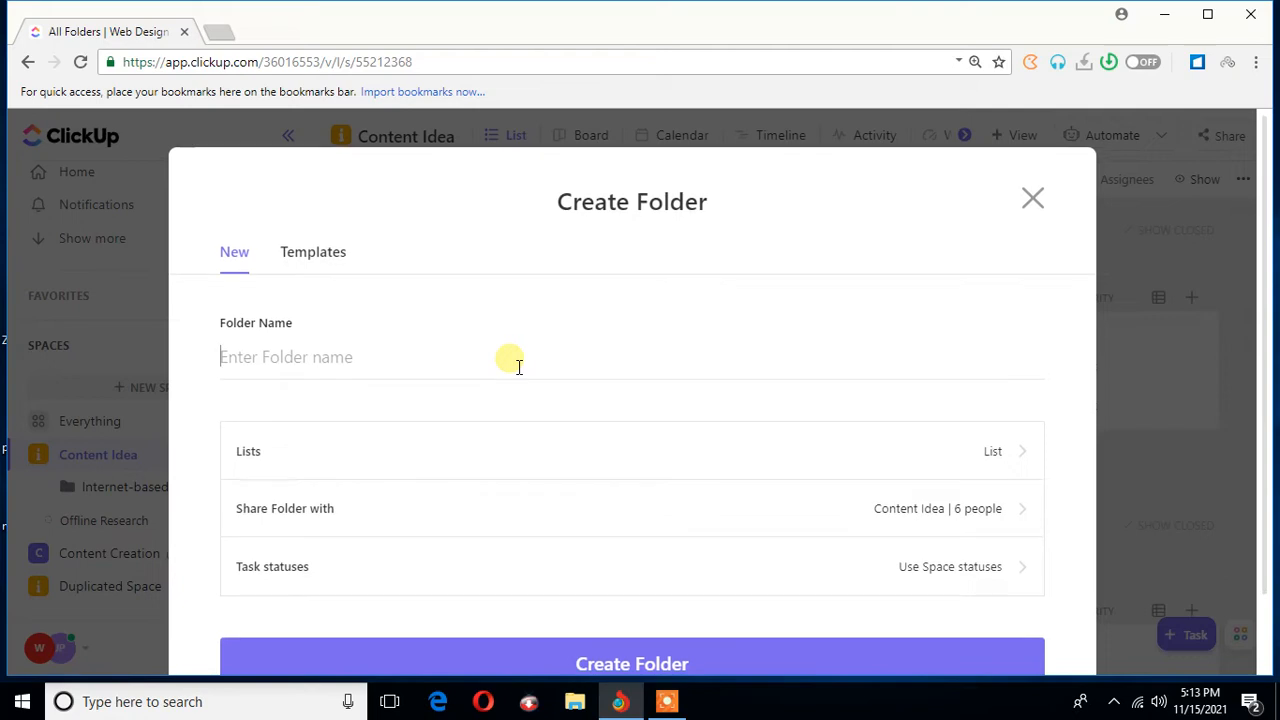
scroll(518, 367, "down", 1)
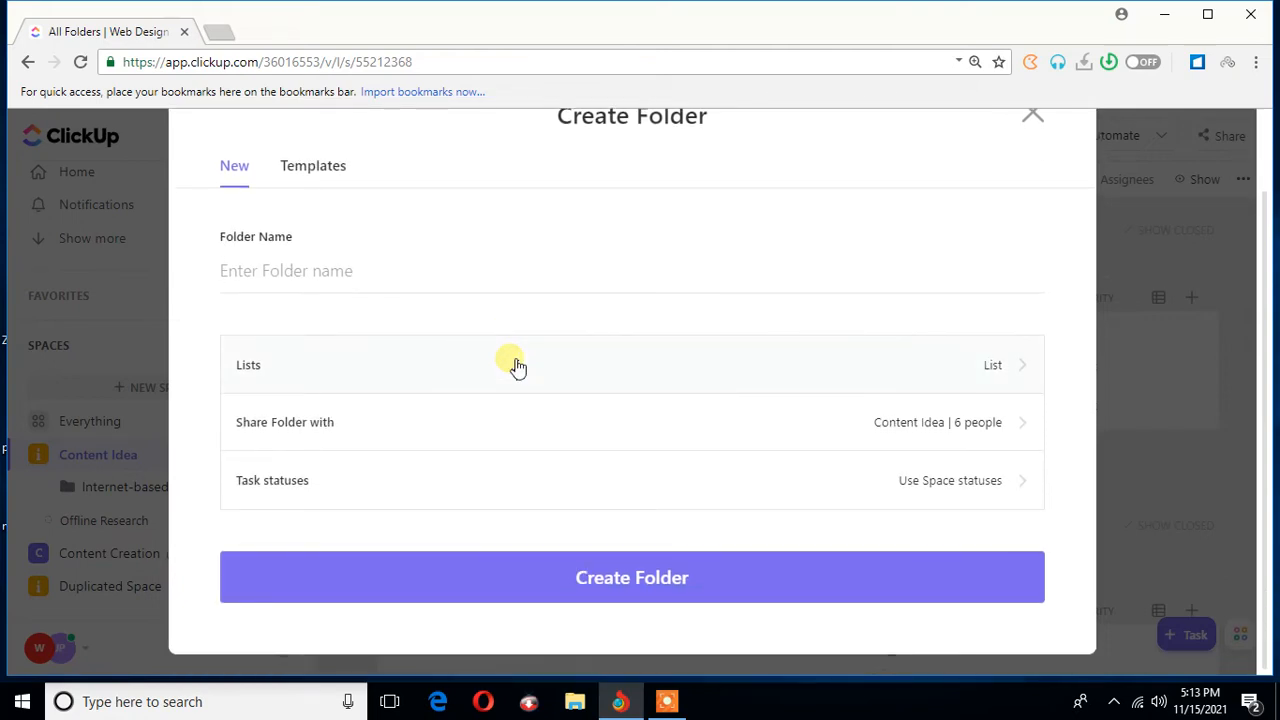
type("Test folder")
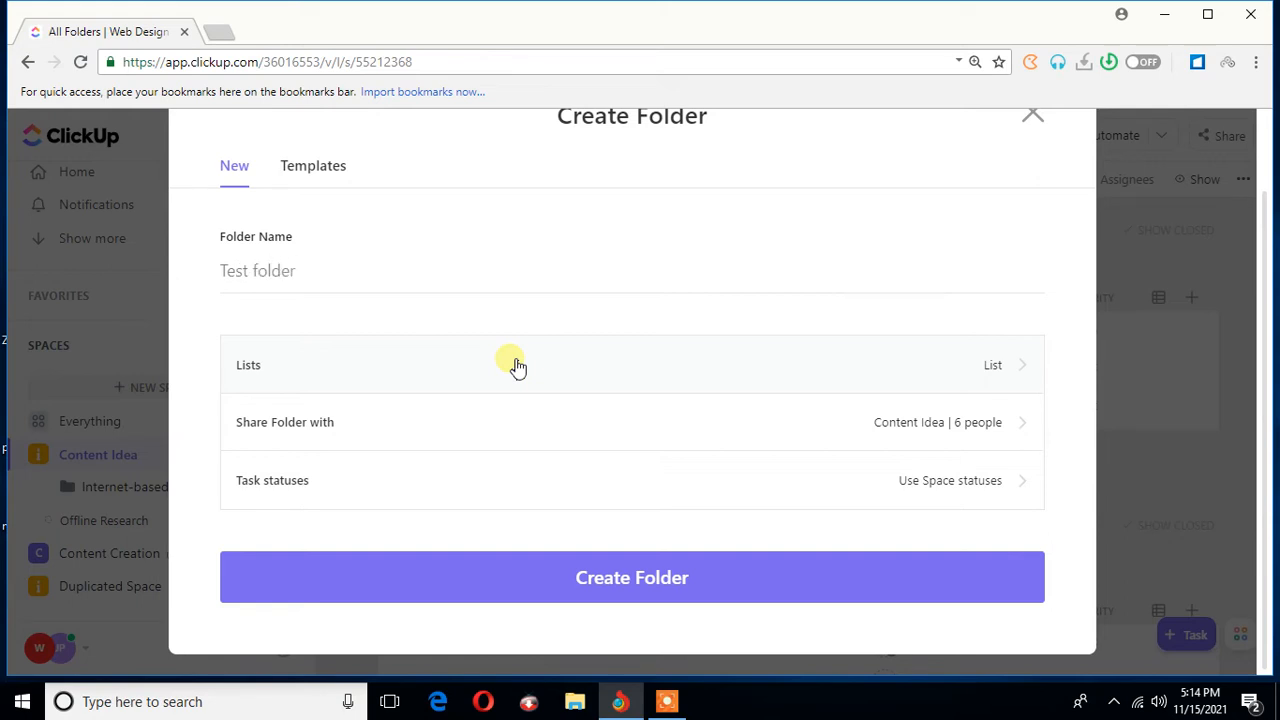
Examine the new folder's list settings and its sharing settings, returning to the folder setup each time.
left_click(1012, 368)
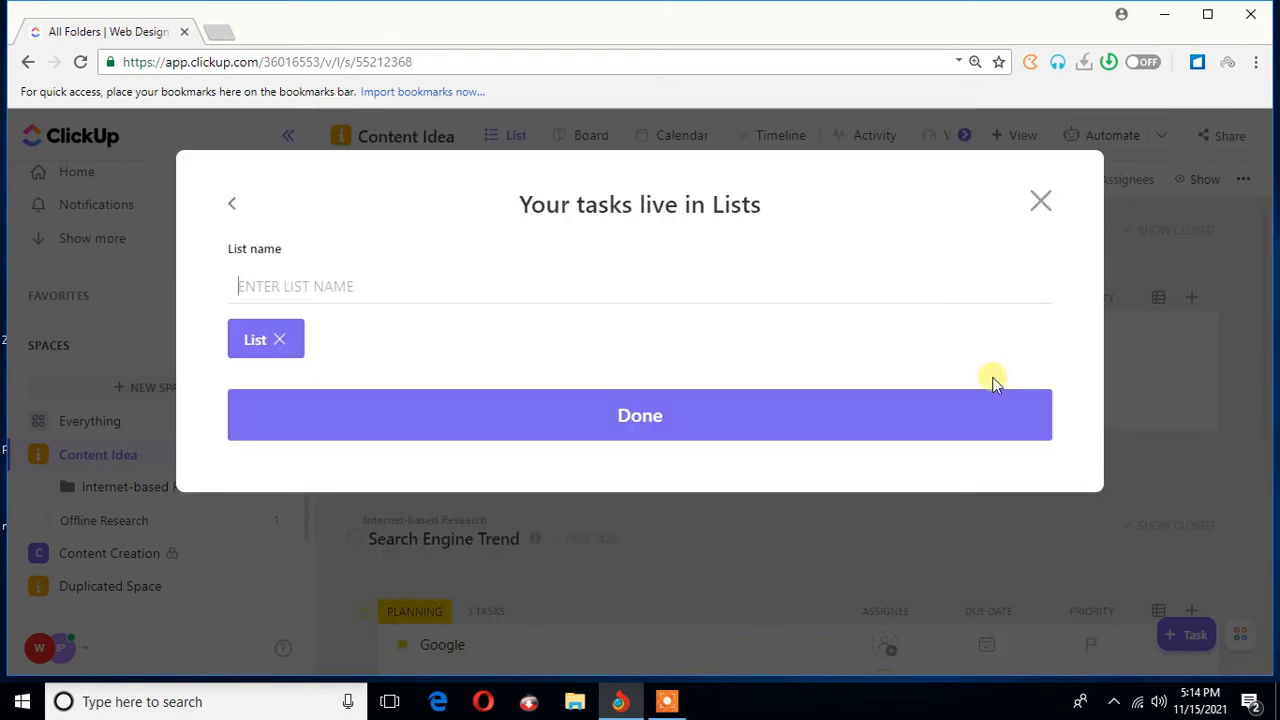
left_click(234, 207)
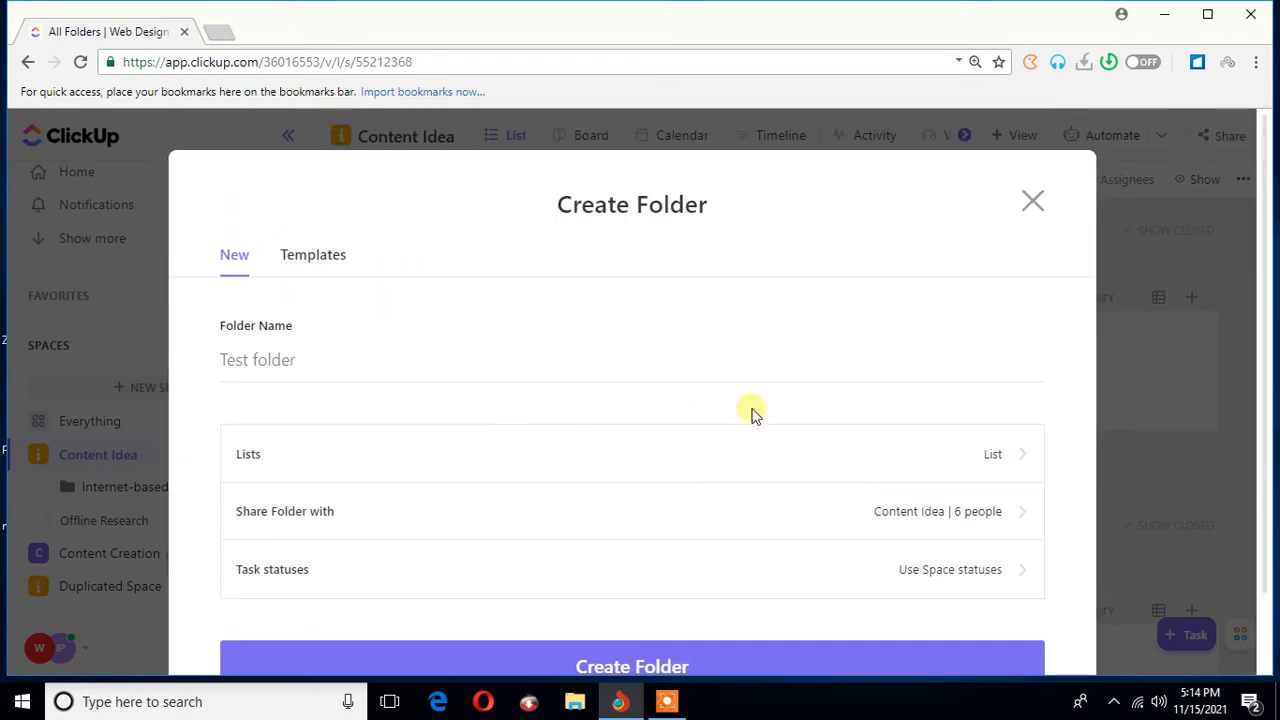
scroll(826, 390, "down", 1)
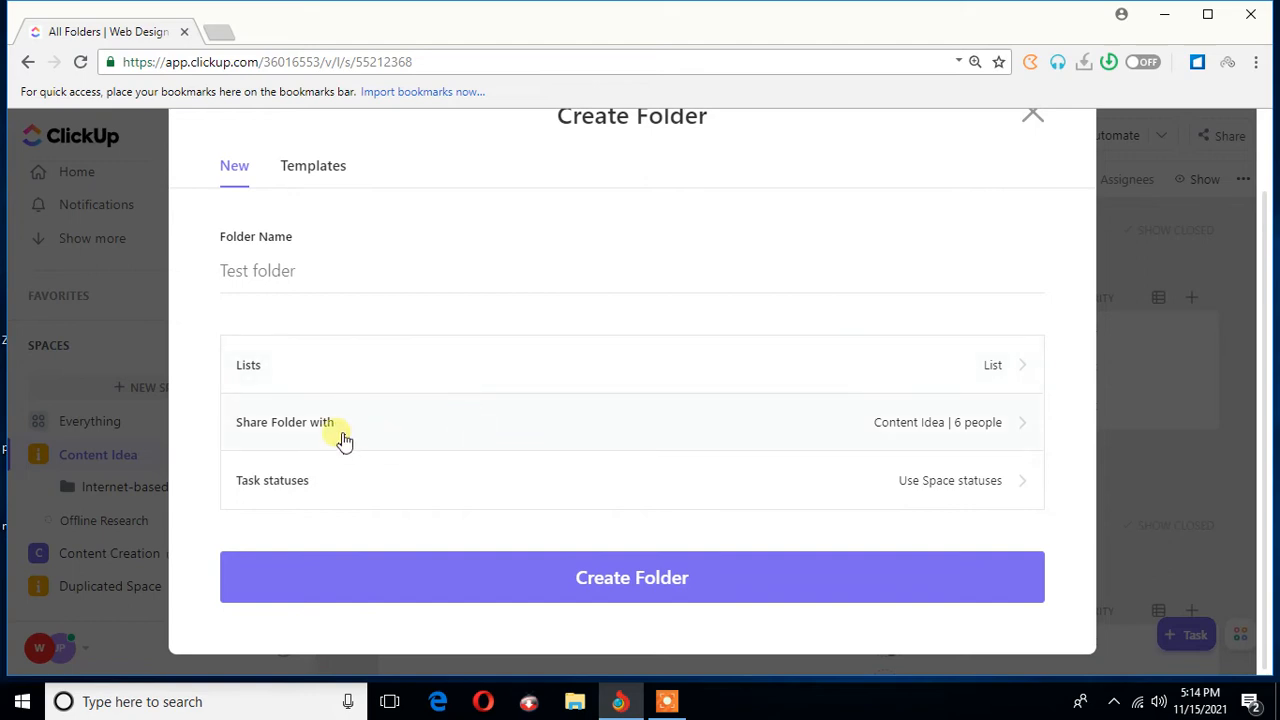
left_click(941, 440)
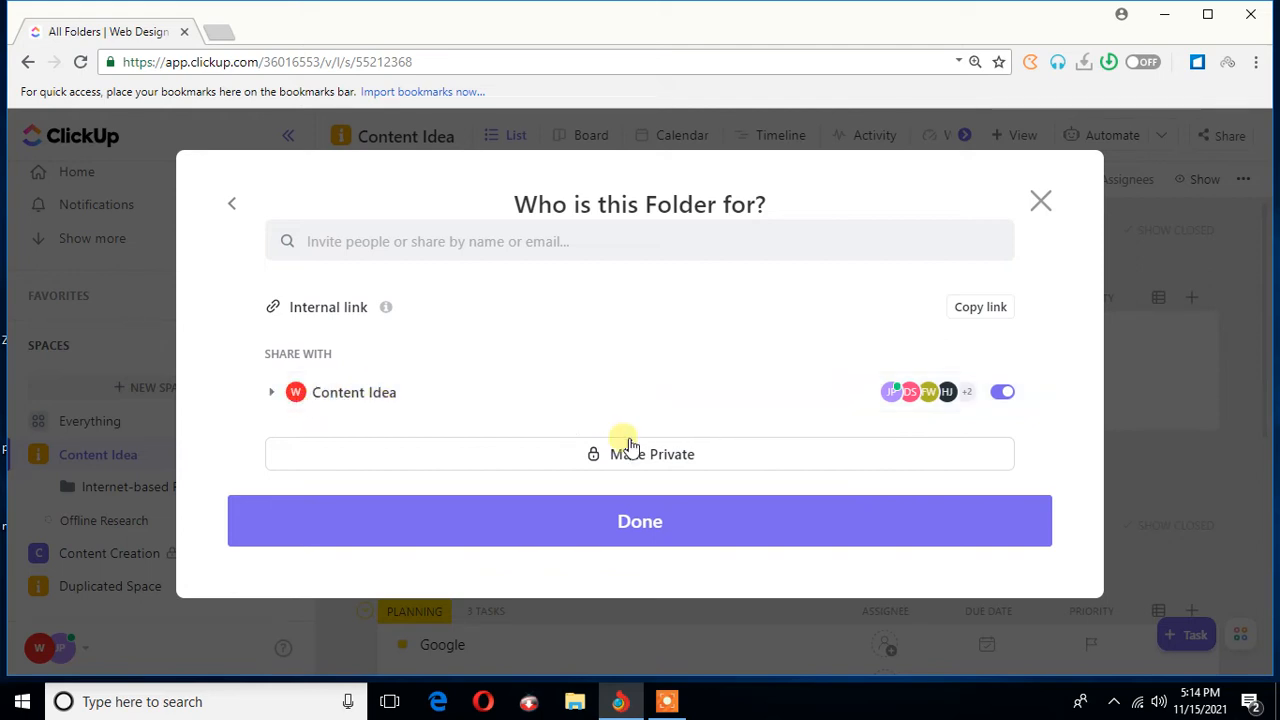
left_click(237, 205)
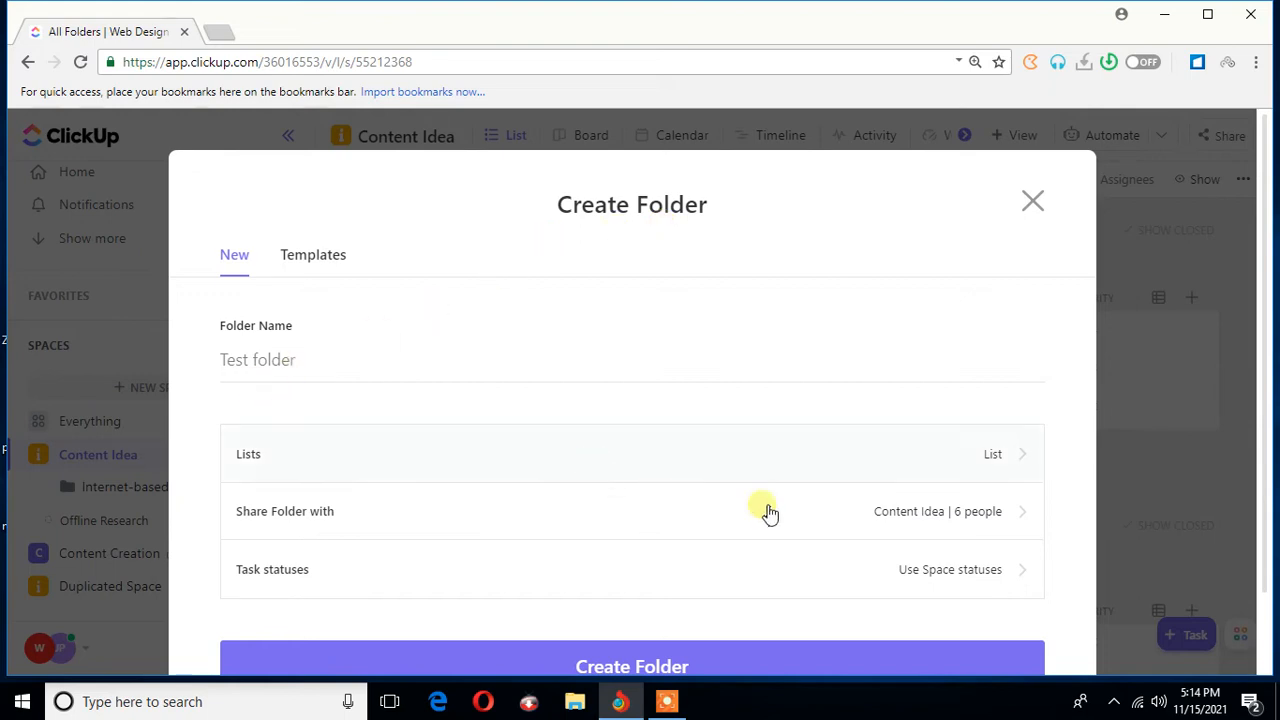
Switch the new folder's task statuses to custom ones based on the Space template.
scroll(929, 508, "down", 1)
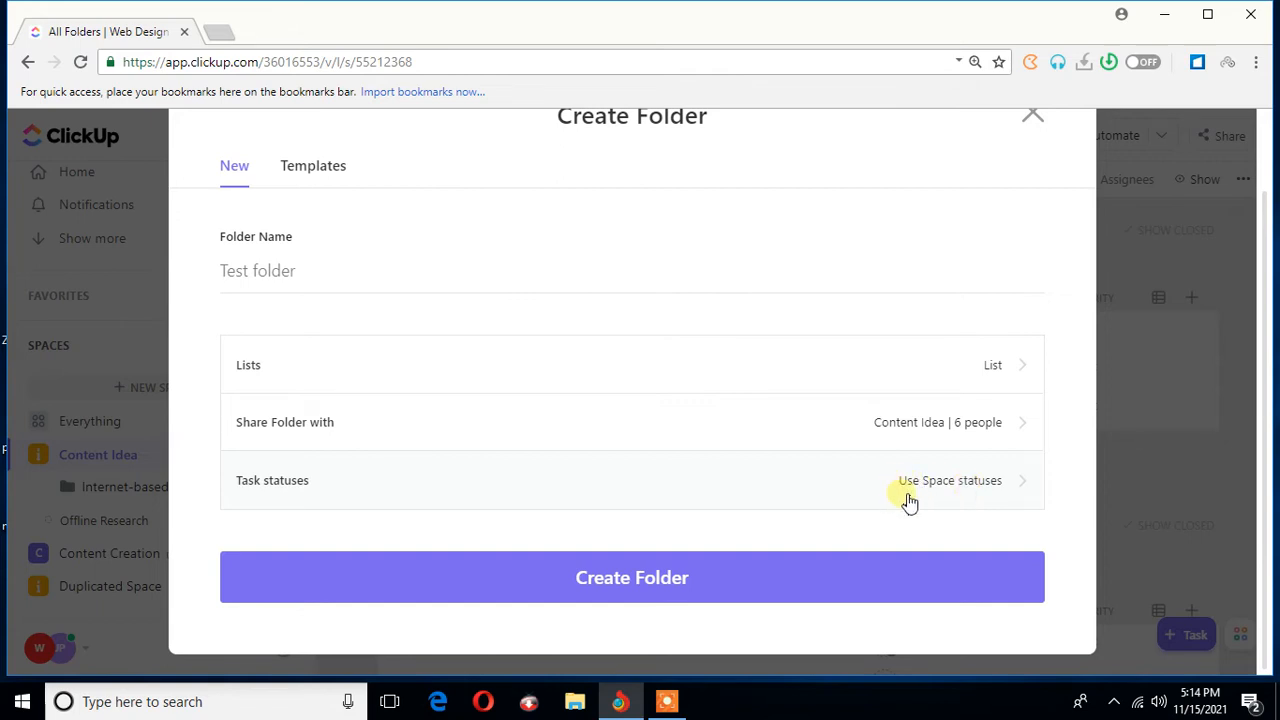
left_click(994, 488)
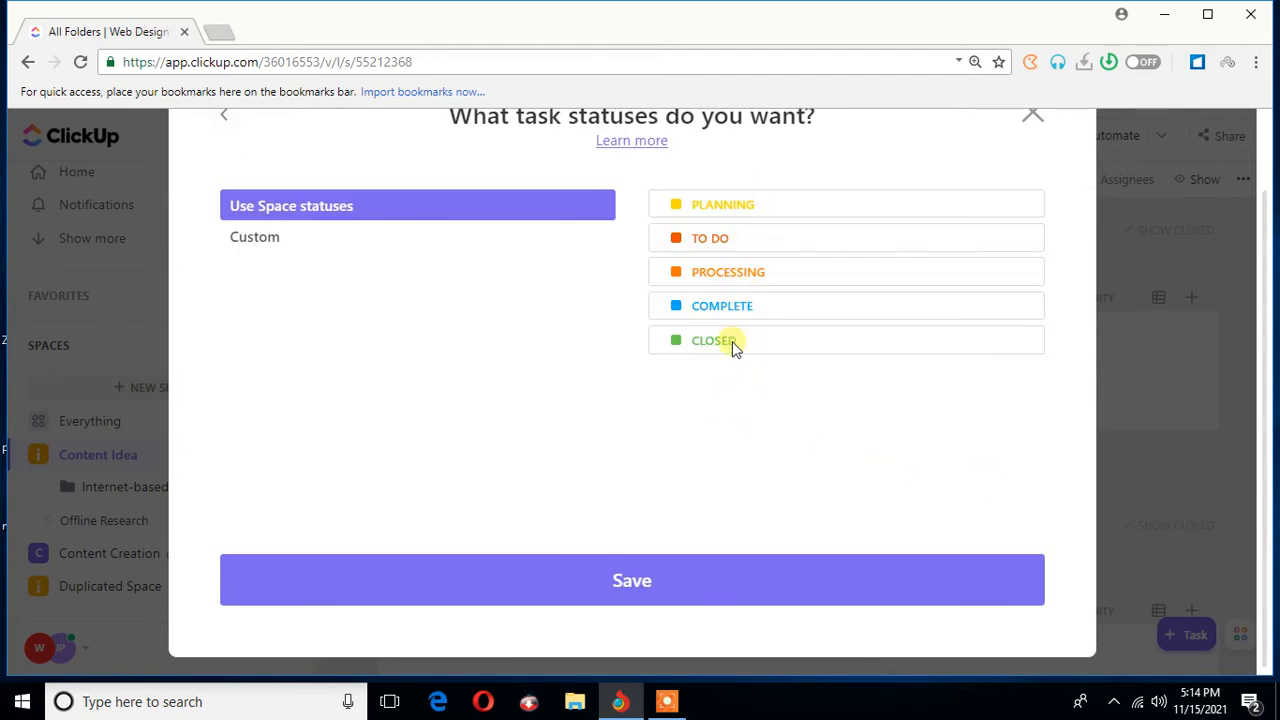
scroll(732, 341, "up", 2)
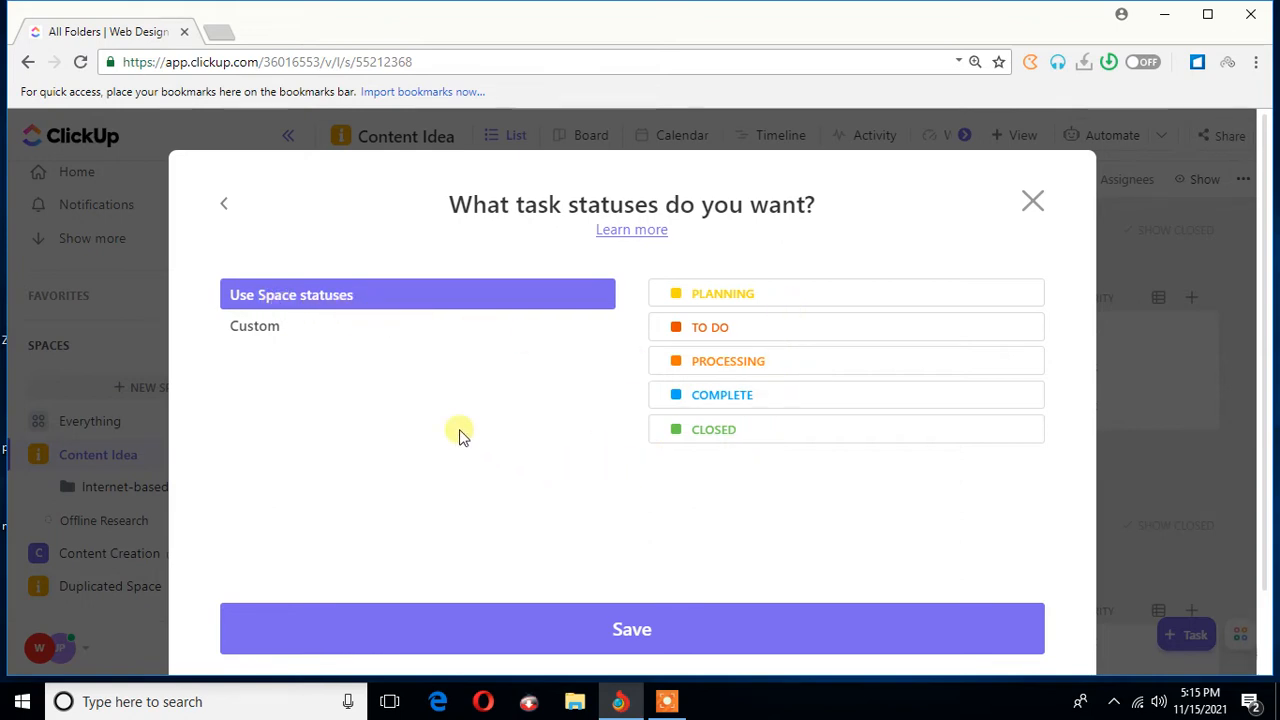
left_click(274, 338)
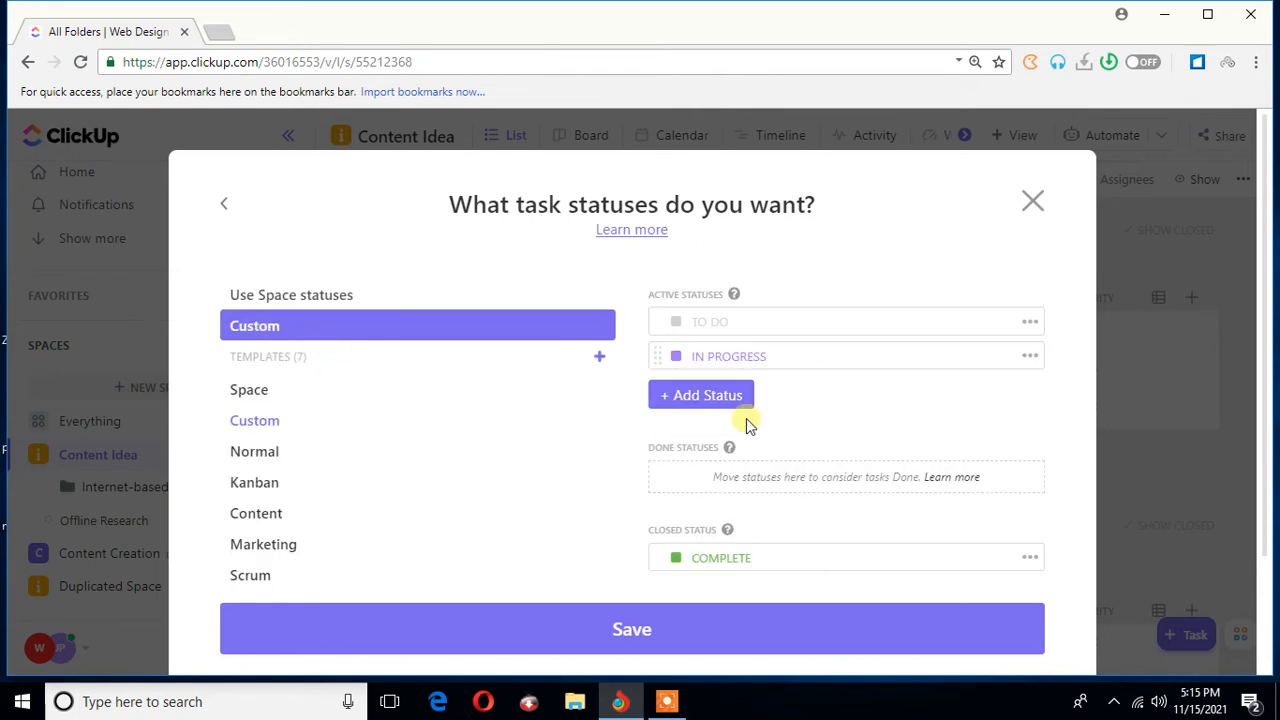
scroll(494, 417, "down", 1)
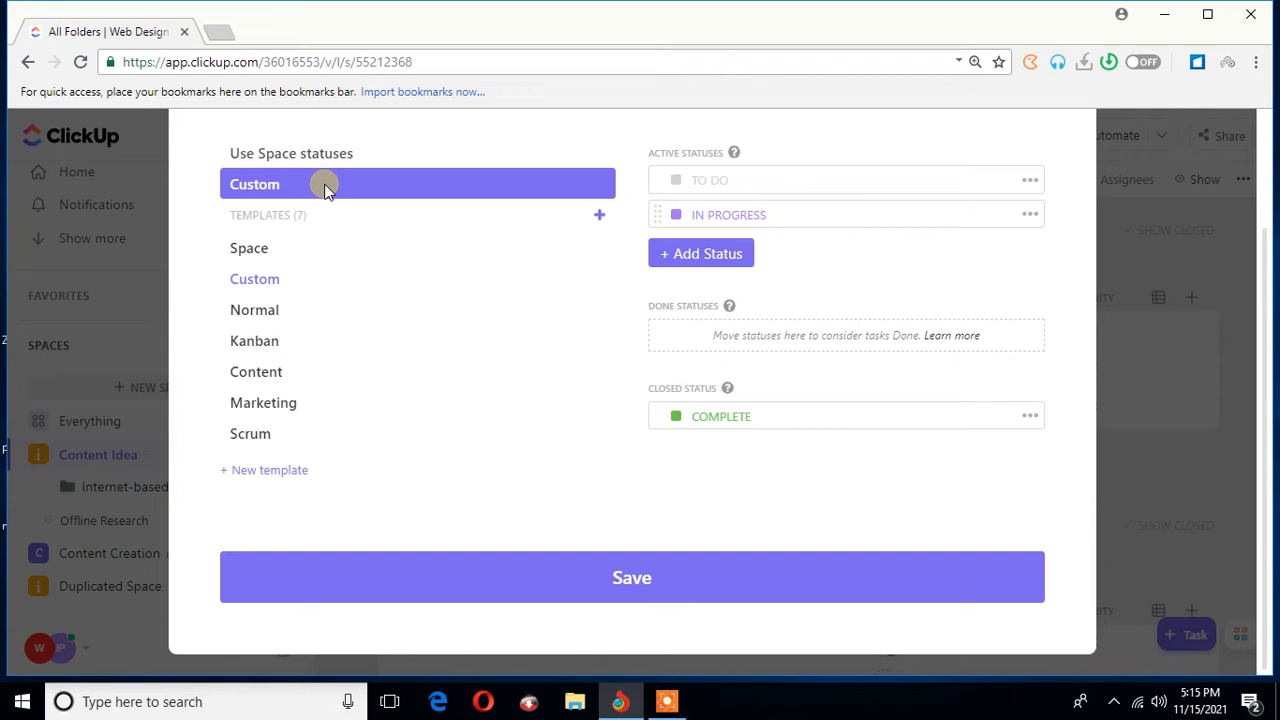
left_click(256, 250)
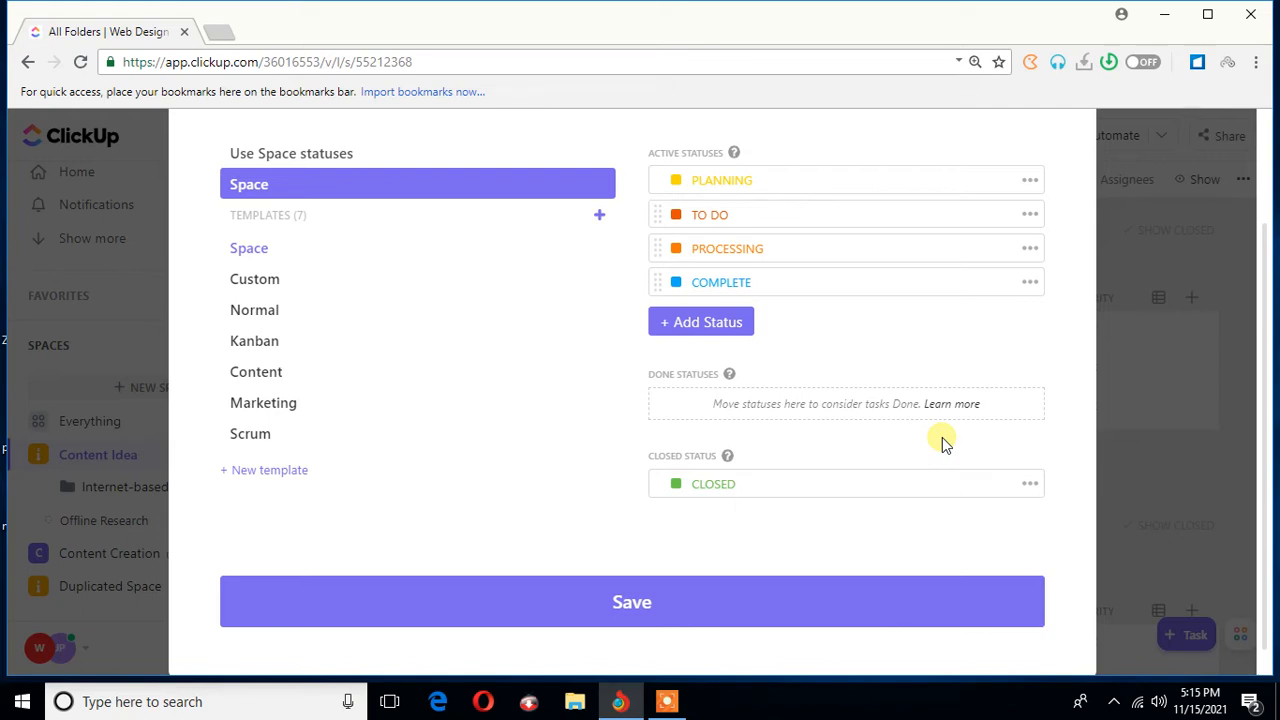
scroll(591, 380, "up", 3)
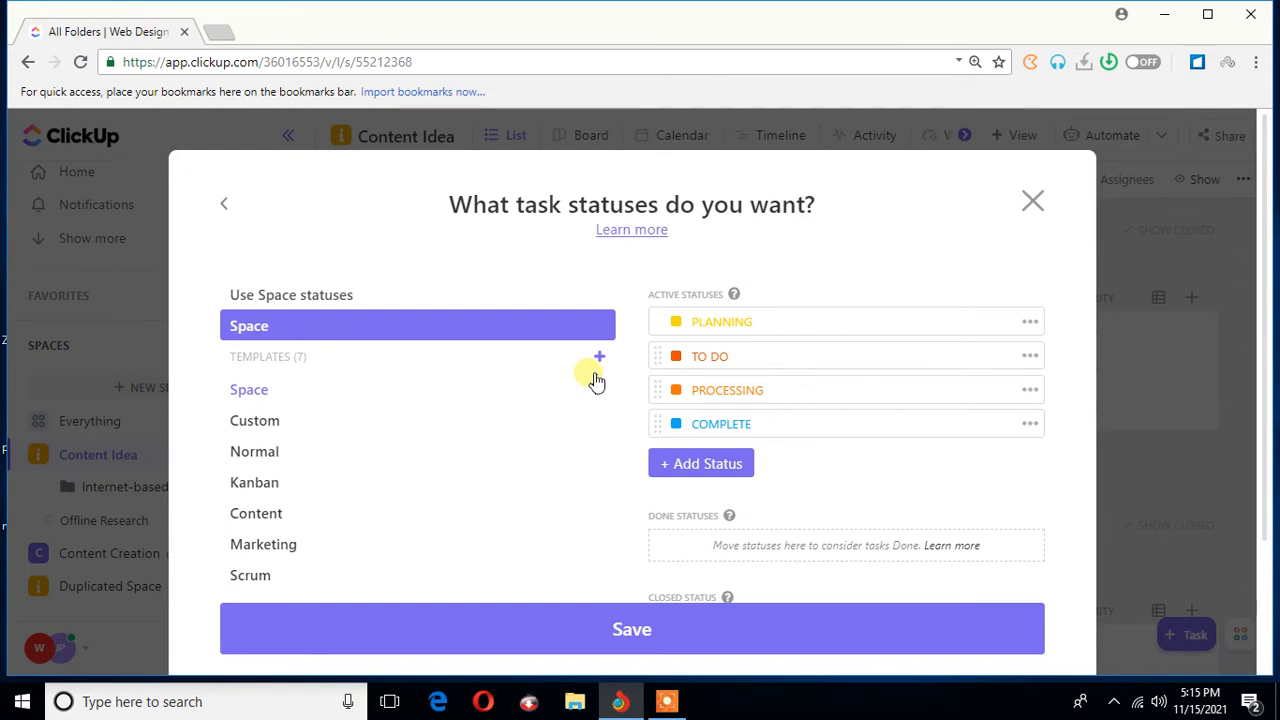
Delete the COMPLETE status from the folder's active statuses.
scroll(595, 381, "down", 2)
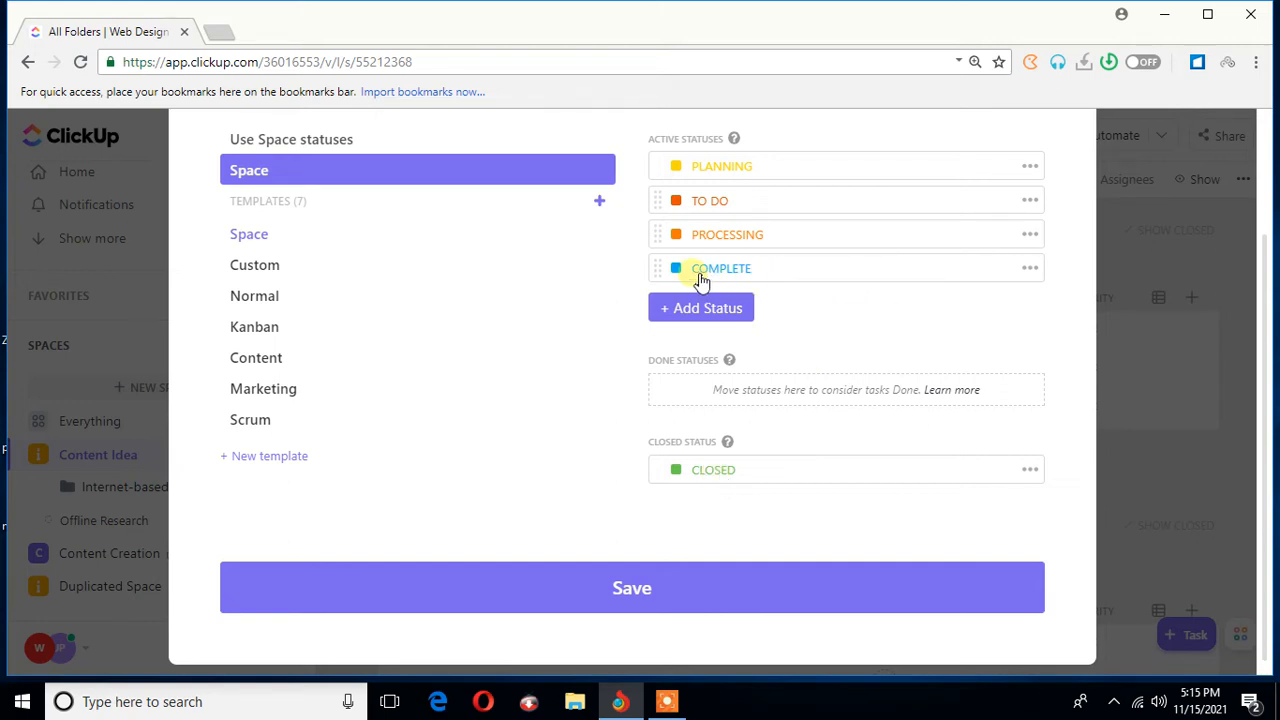
left_click(1035, 270)
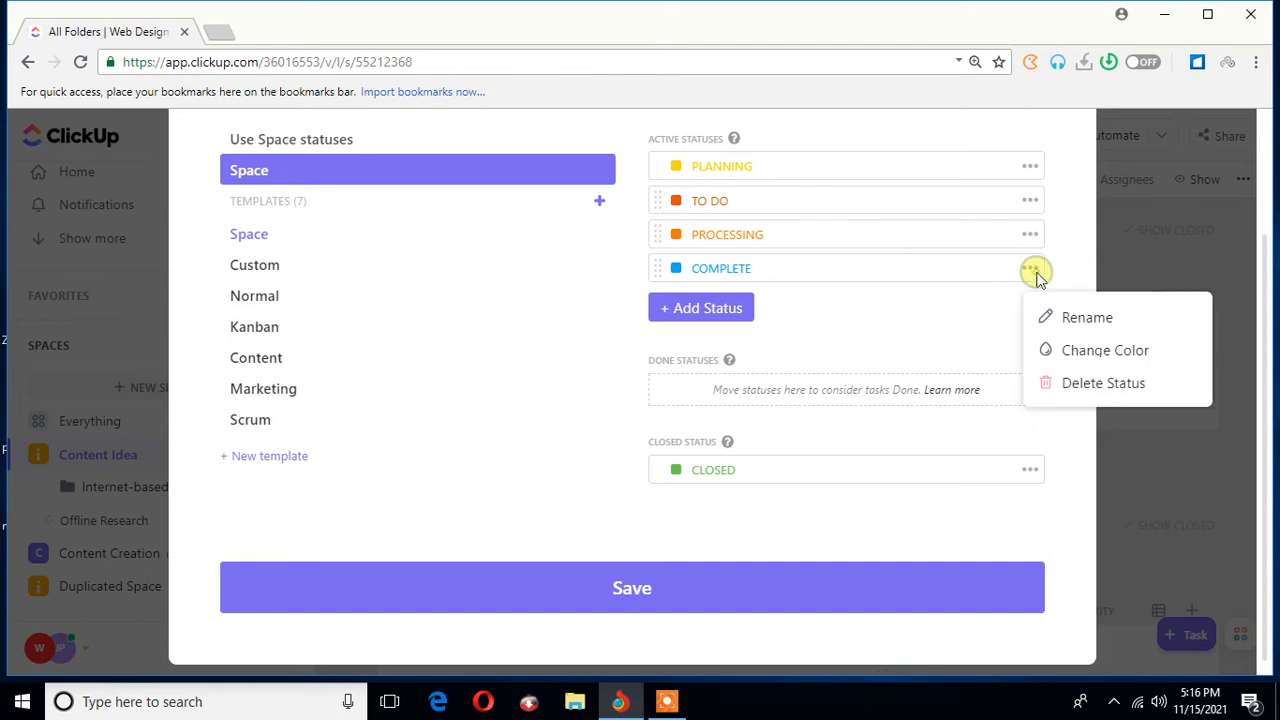
left_click(1090, 385)
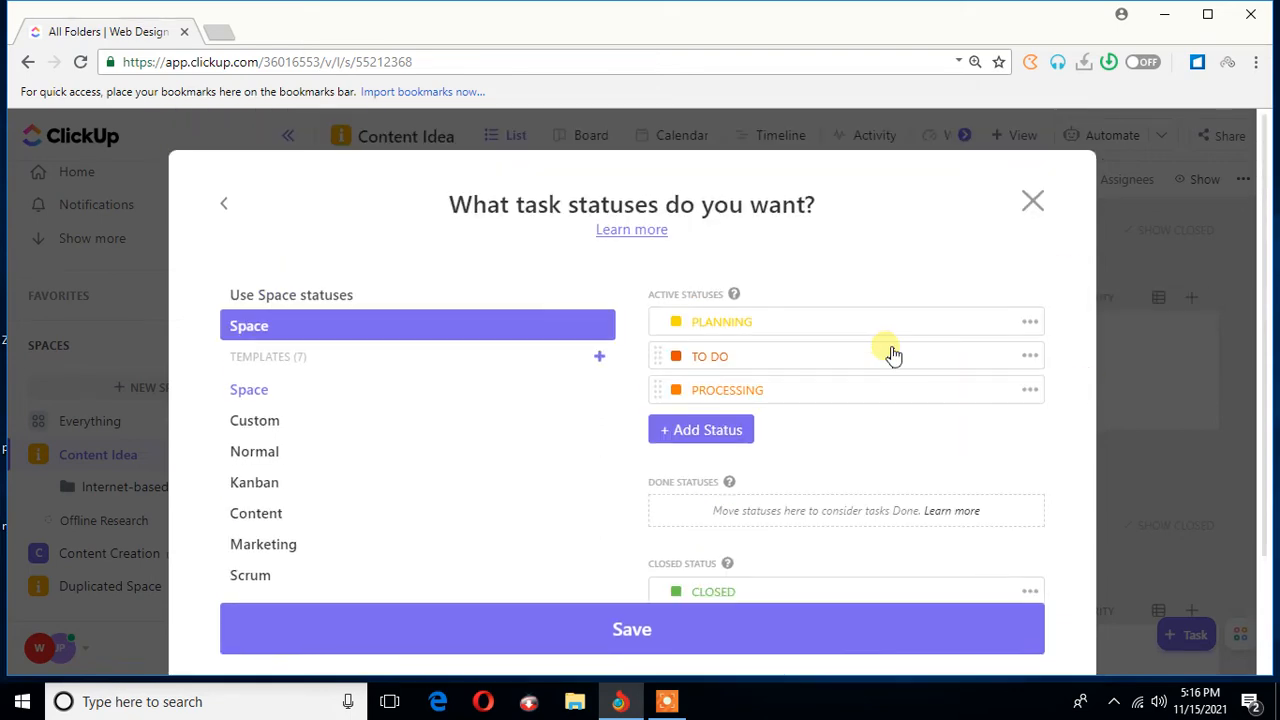
Rename the folder's PROCESSING status to IN PROGRESS.
scroll(848, 428, "down", 2)
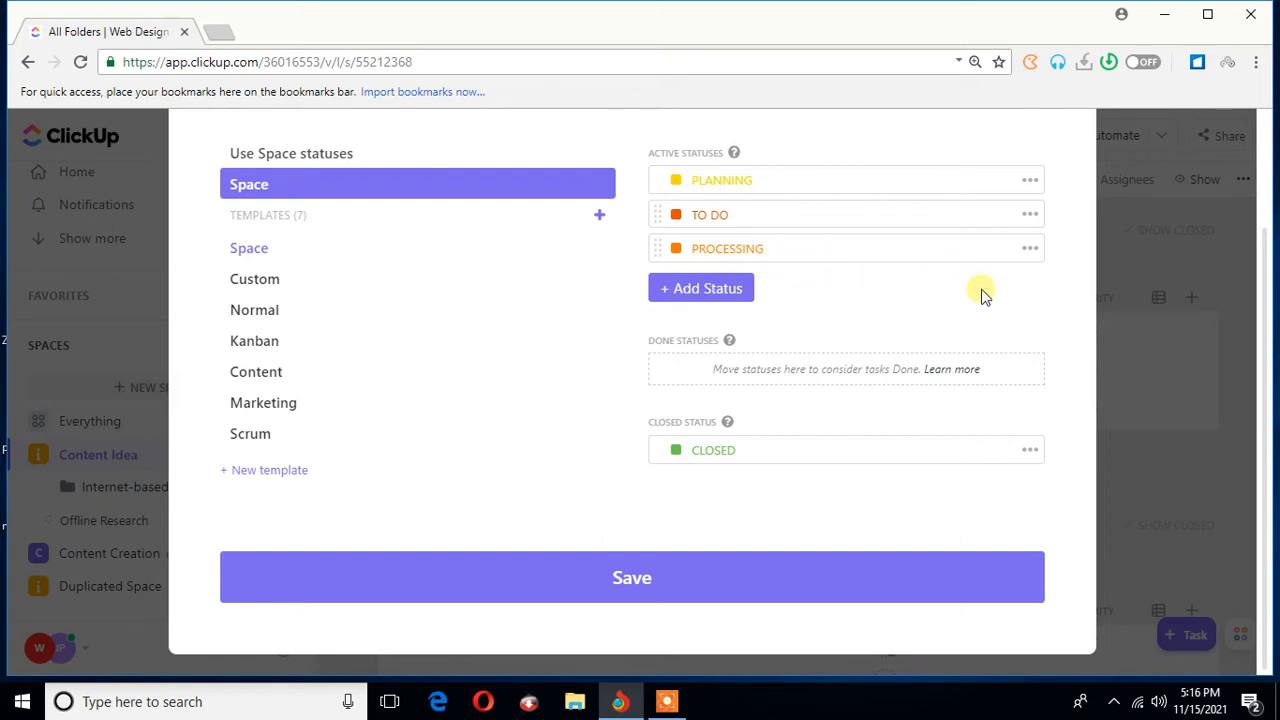
left_click(1030, 250)
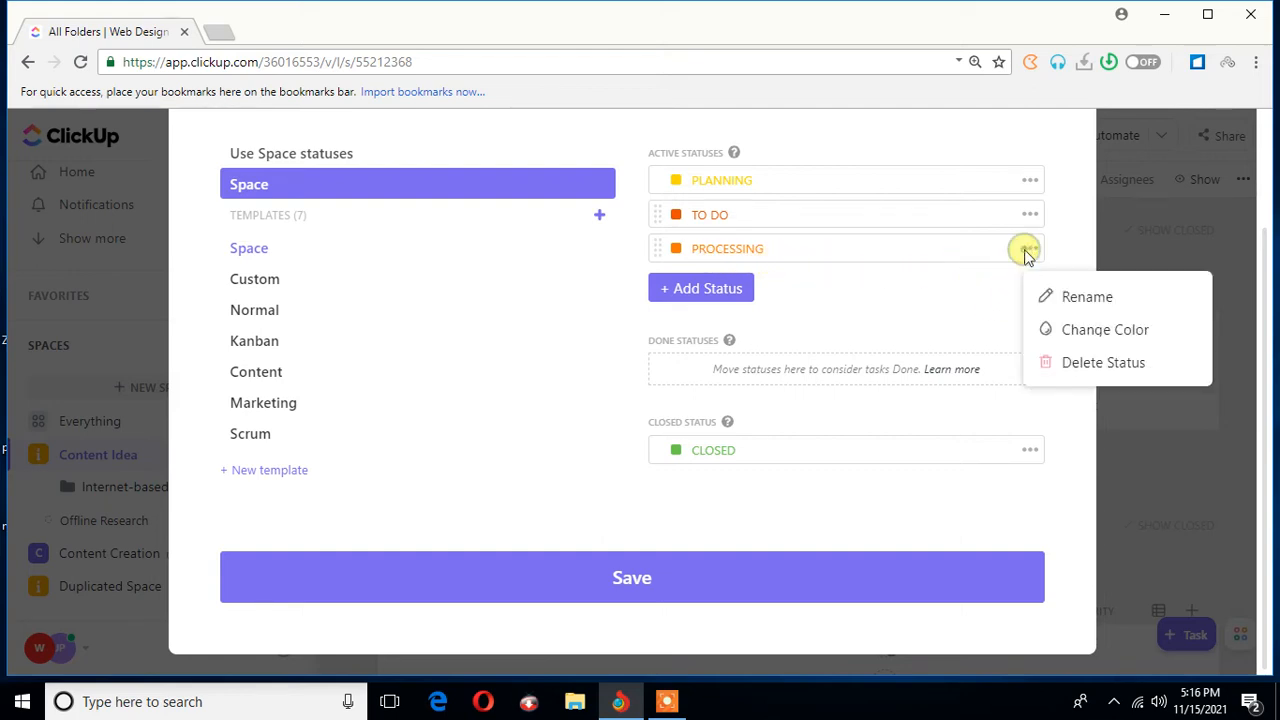
left_click(1092, 298)
key("BackSpace")
key("BackSpace")
key("BackSpace")
key("BackSpace")
key("BackSpace")
key("BackSpace")
key("BackSpace")
key("BackSpace")
key("BackSpace")
key("BackSpace")
type("IN PROGRE")
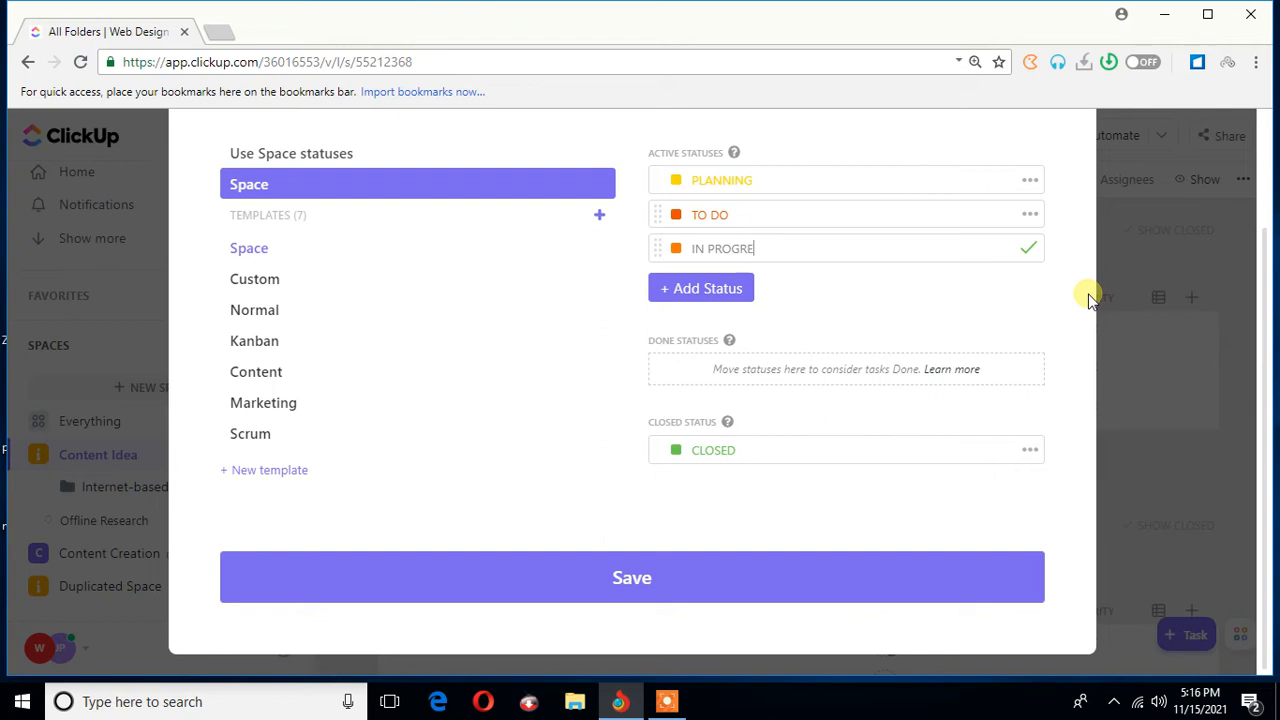
type("SS")
left_click(1029, 249)
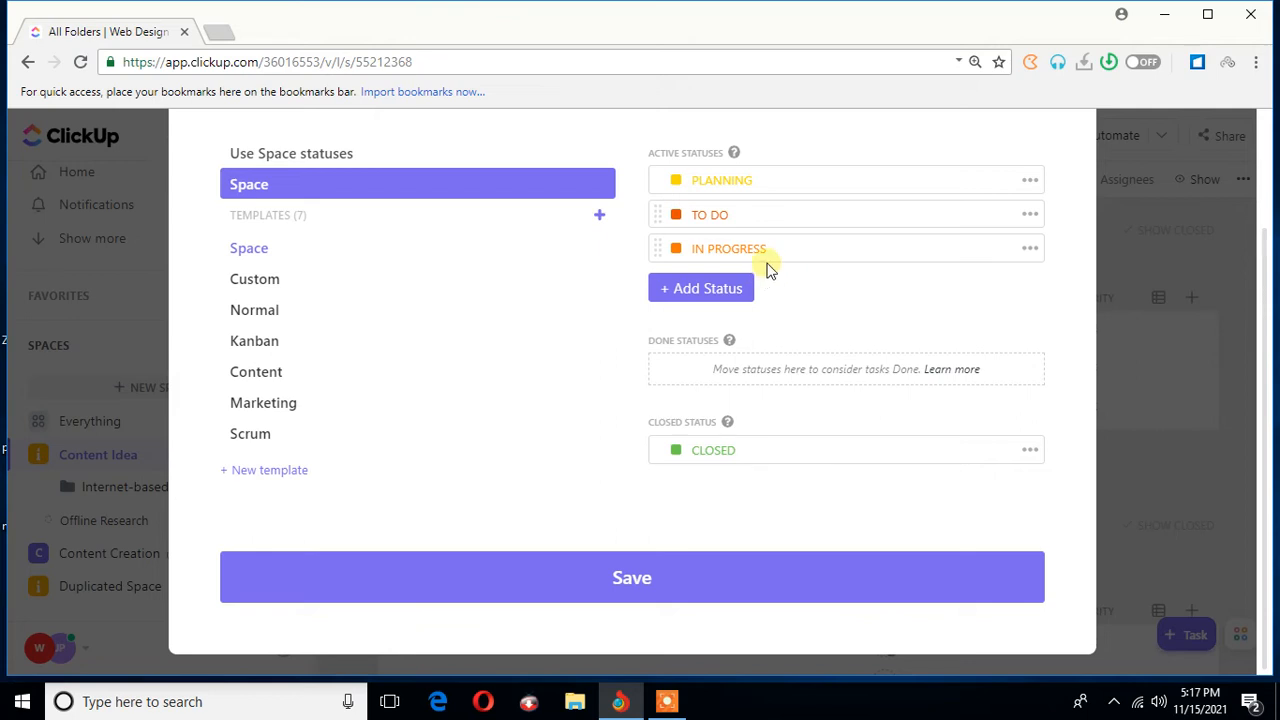
left_click(678, 220)
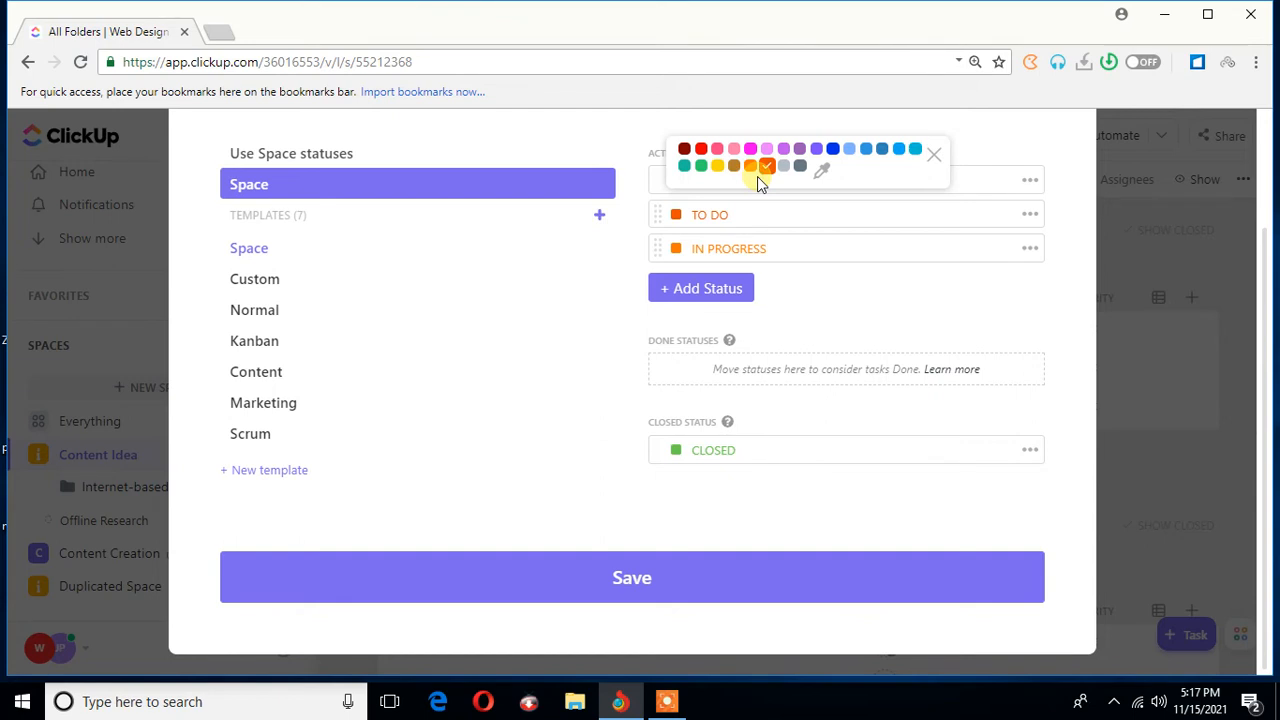
left_click(826, 174)
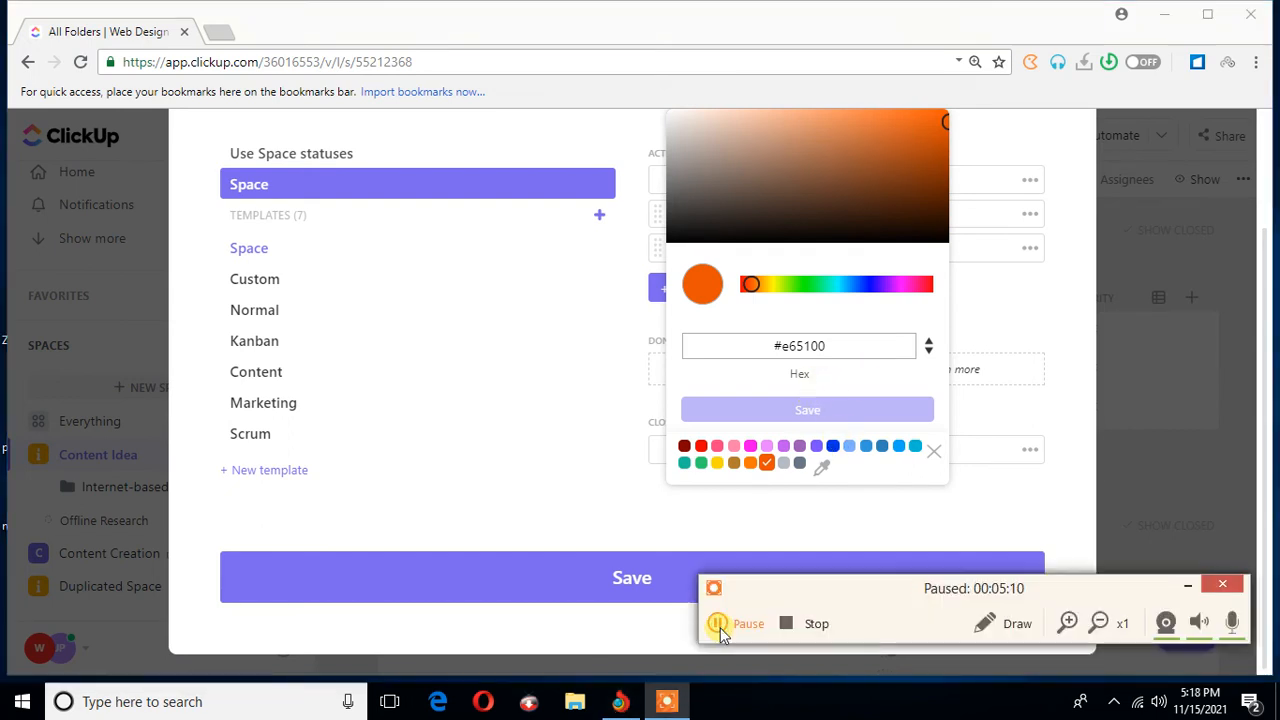
left_click(720, 627)
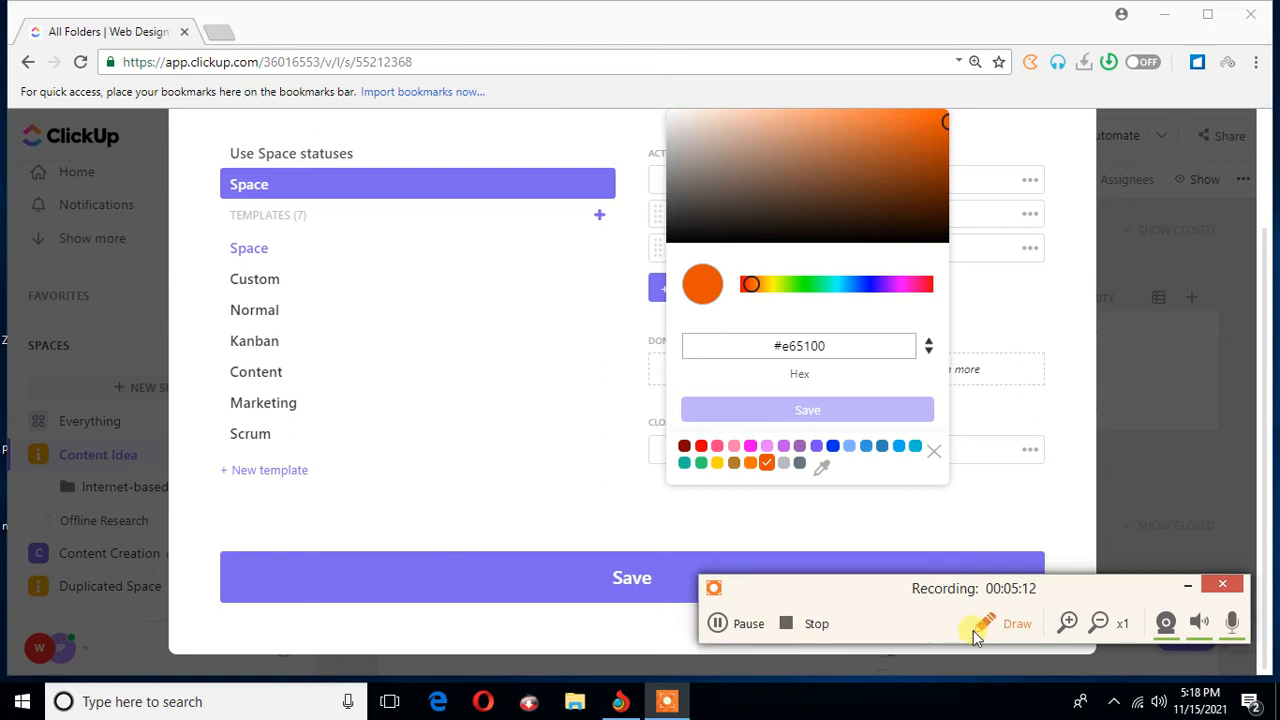
left_click(1180, 584)
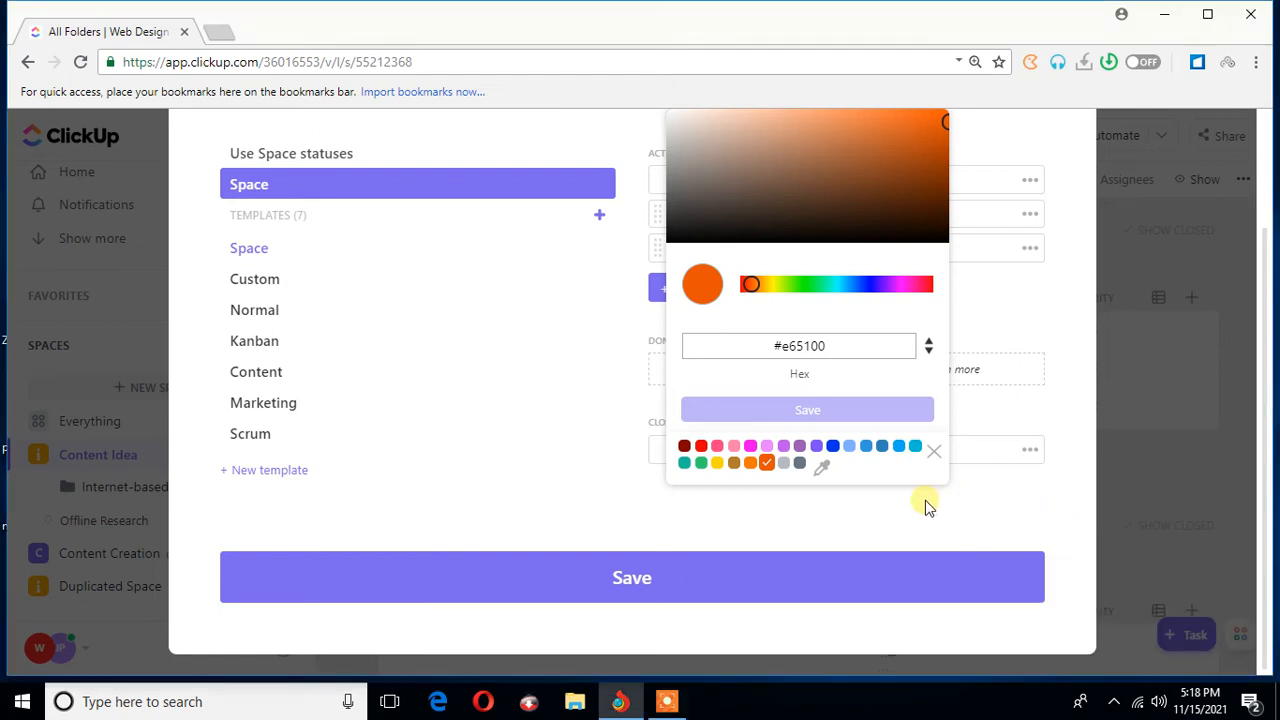
left_click(934, 452)
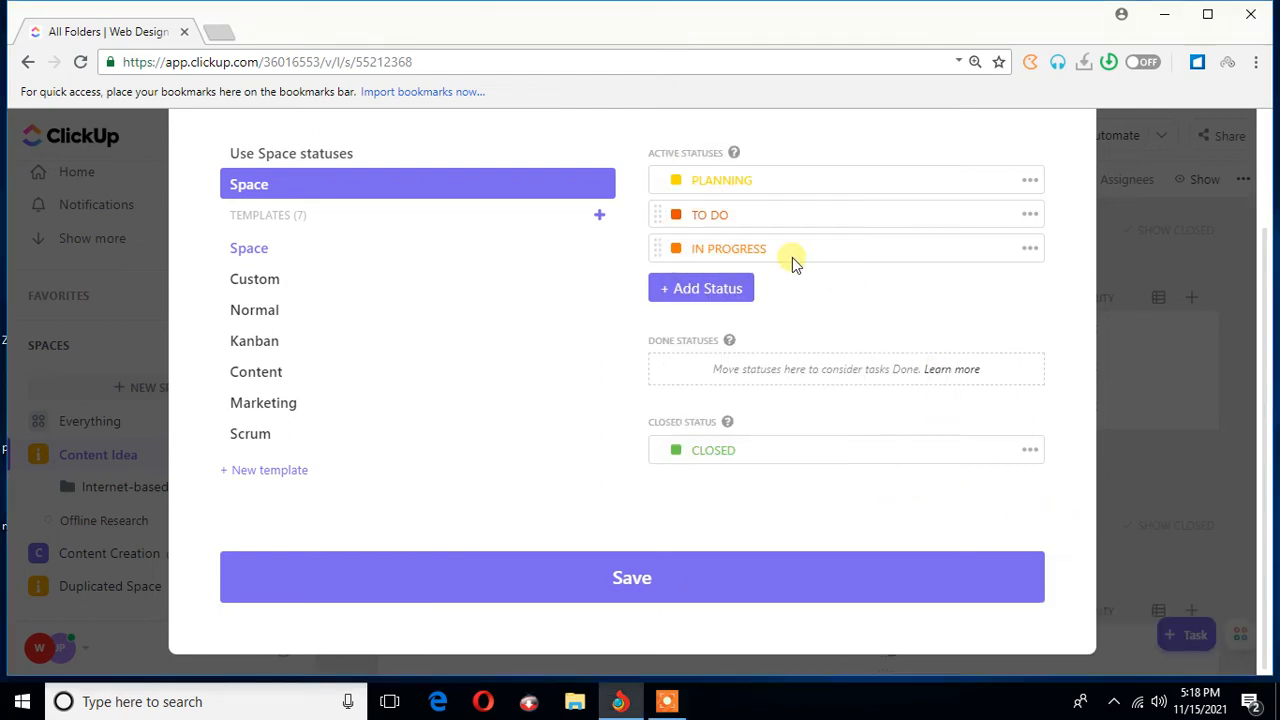
Change the color of the TO DO status to dark blue.
left_click(677, 216)
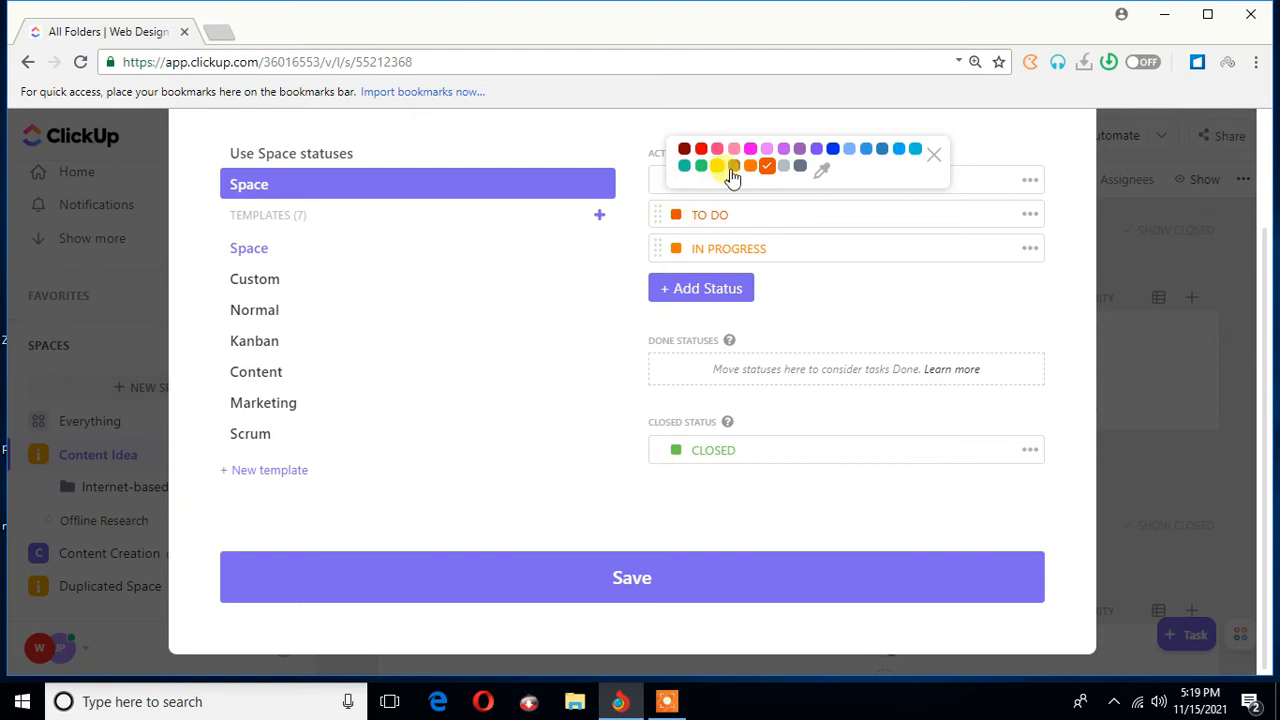
left_click(833, 151)
left_click(936, 157)
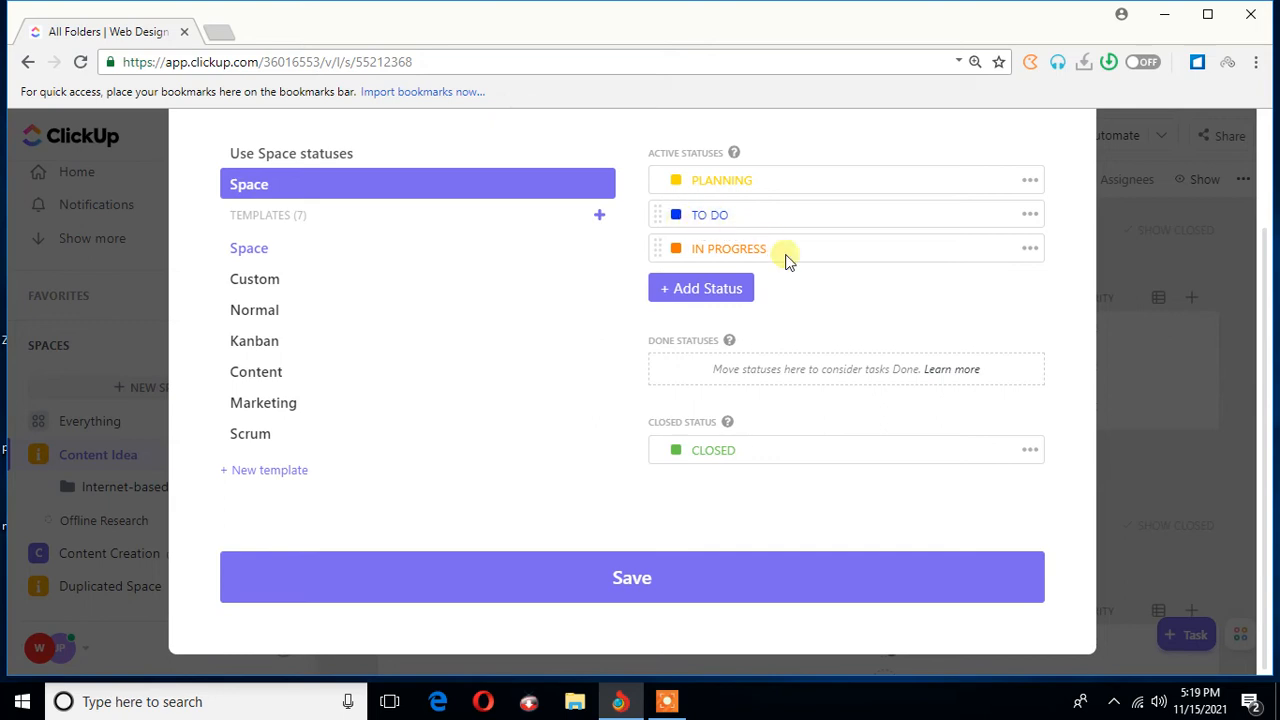
Add a new active status named TEST STATUS to the folder's statuses.
left_click(714, 296)
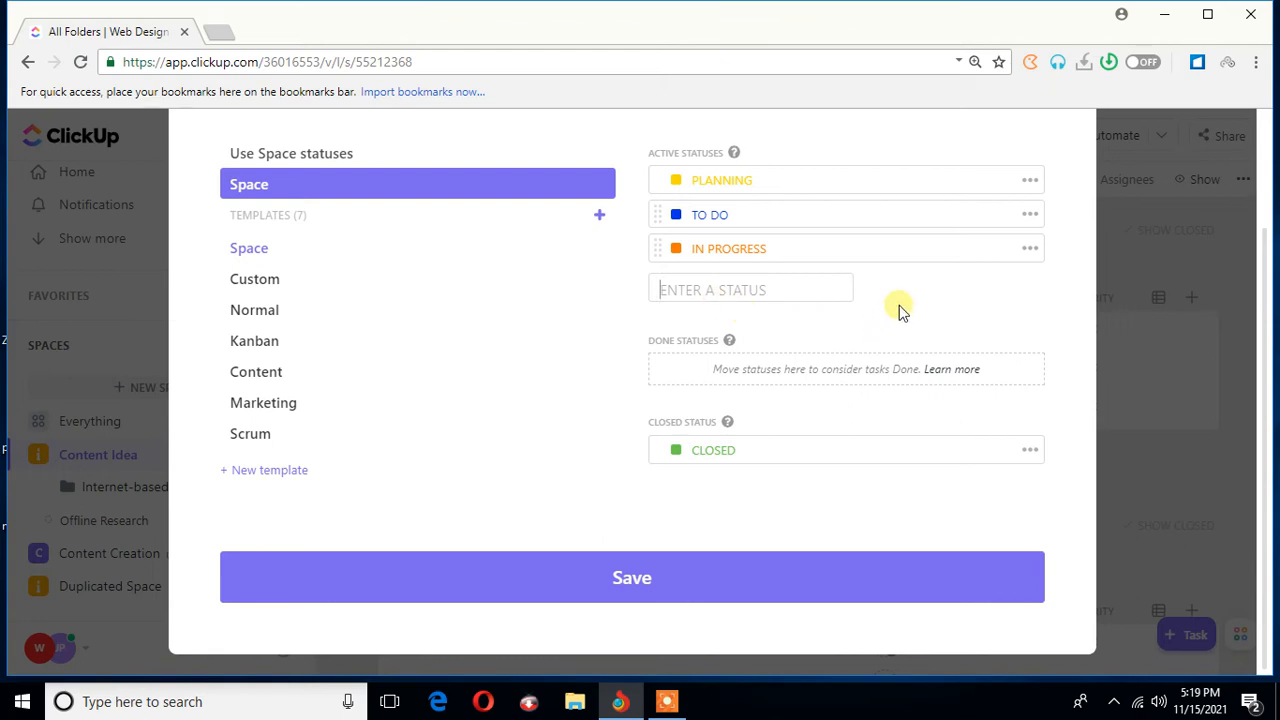
type("TEST")
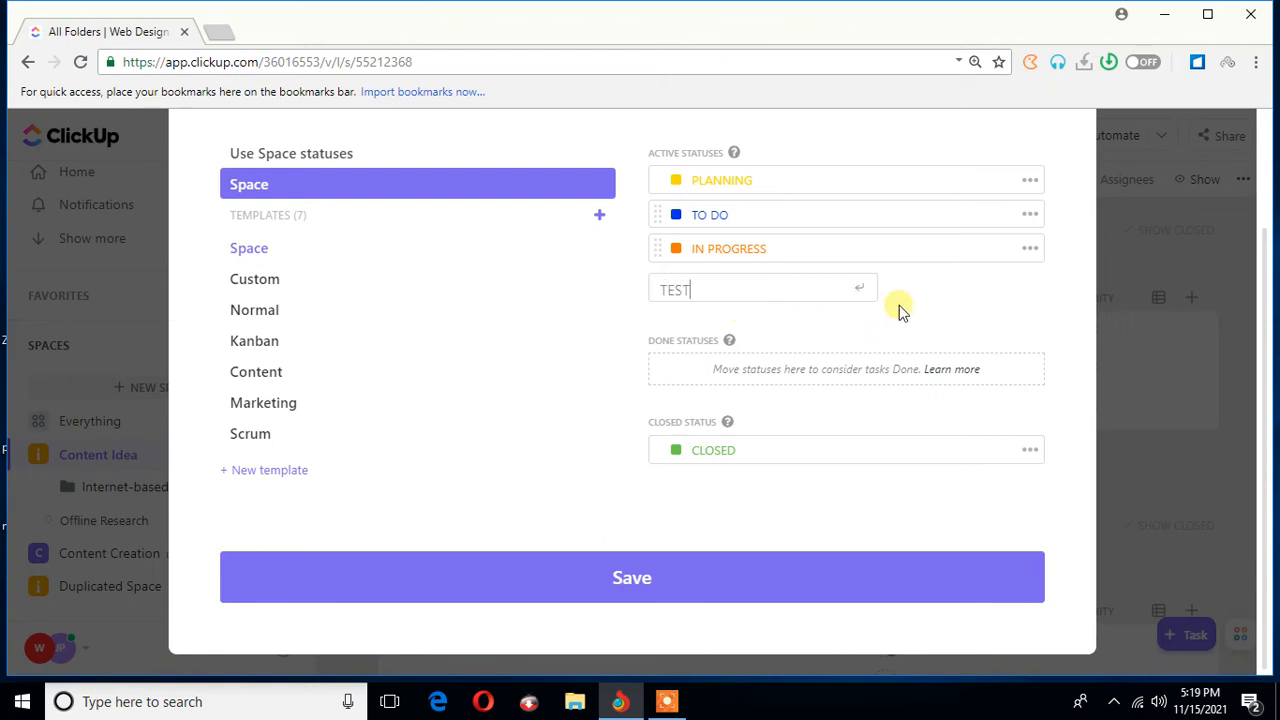
type(" STATUS")
left_click(860, 296)
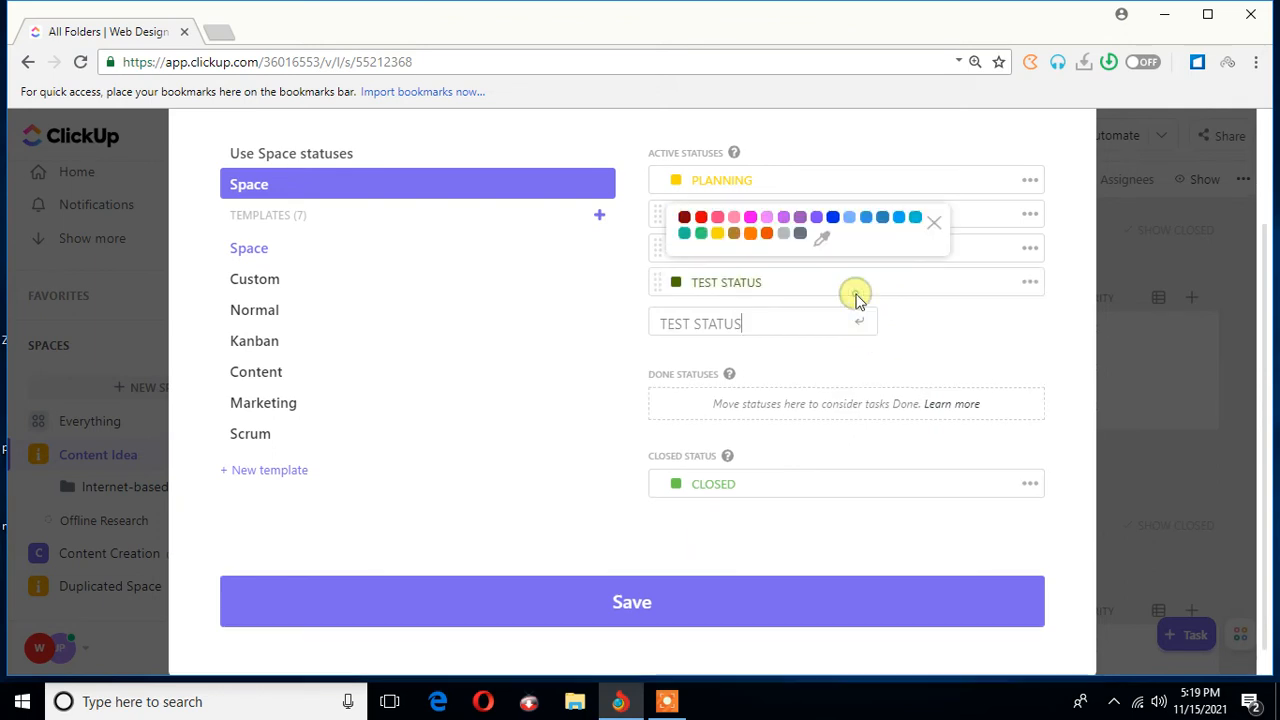
left_click(946, 342)
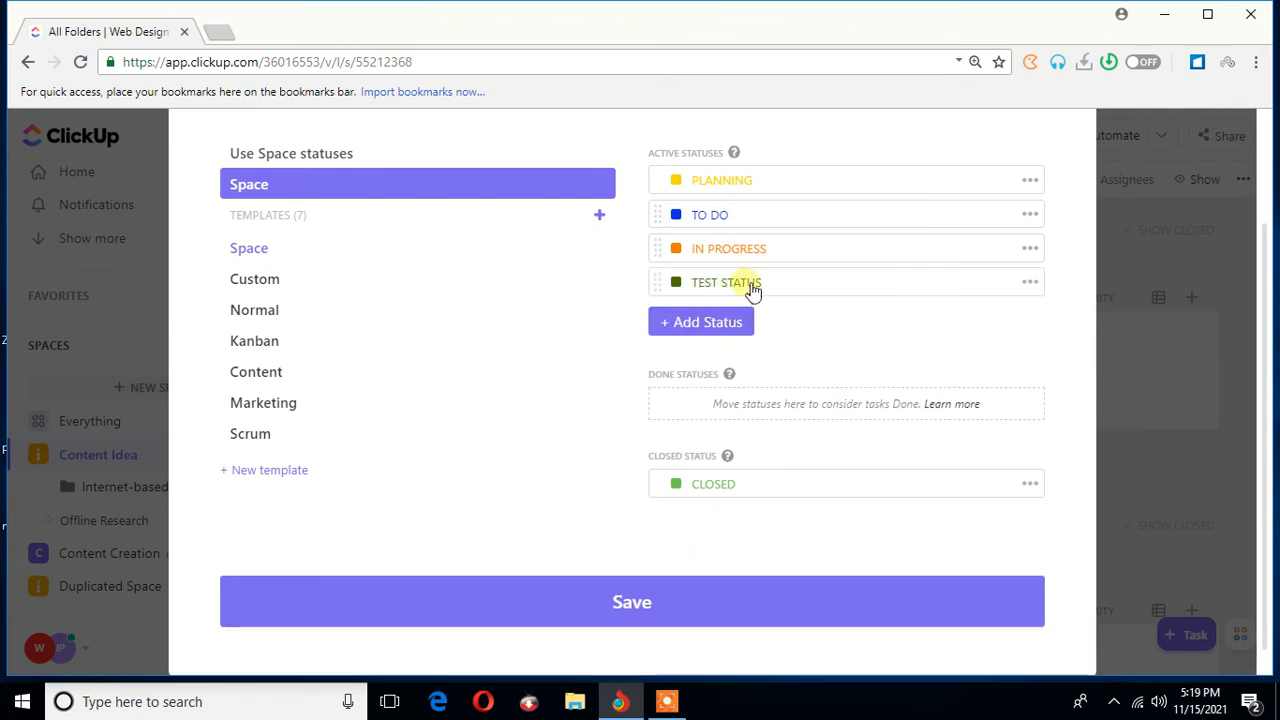
Change the color of TEST STATUS to green.
left_click(677, 285)
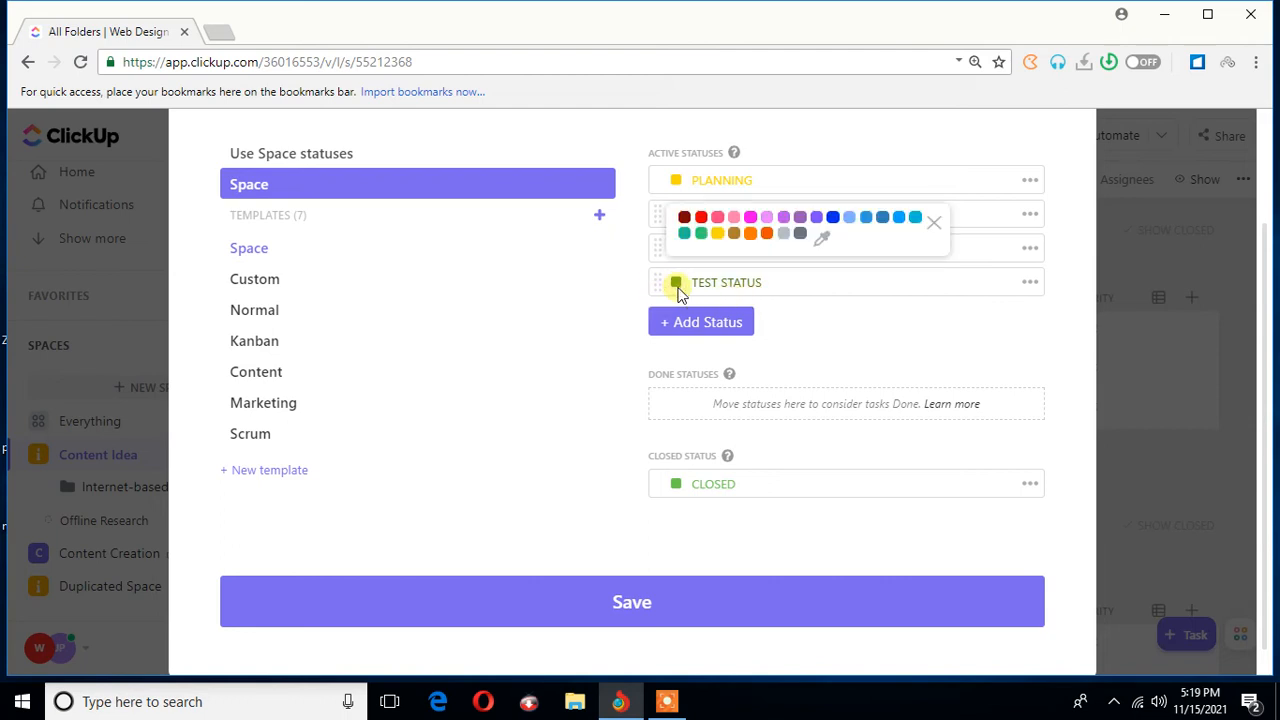
left_click(701, 234)
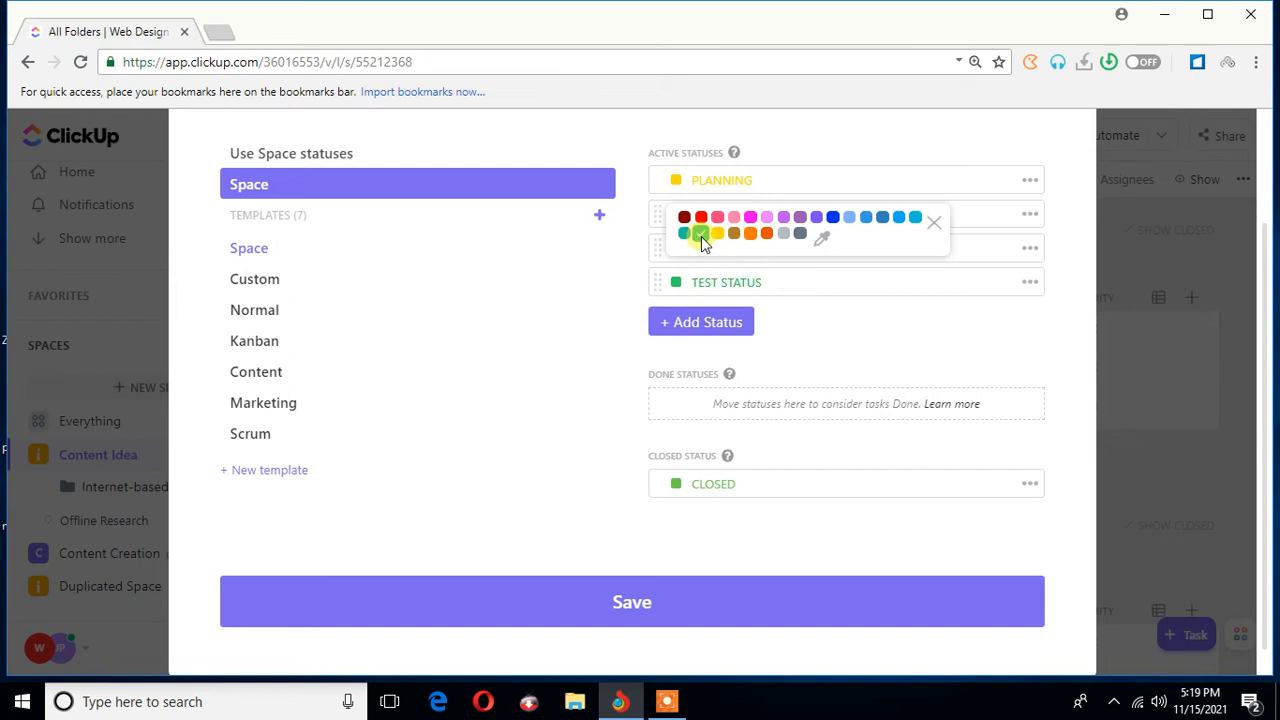
left_click(803, 334)
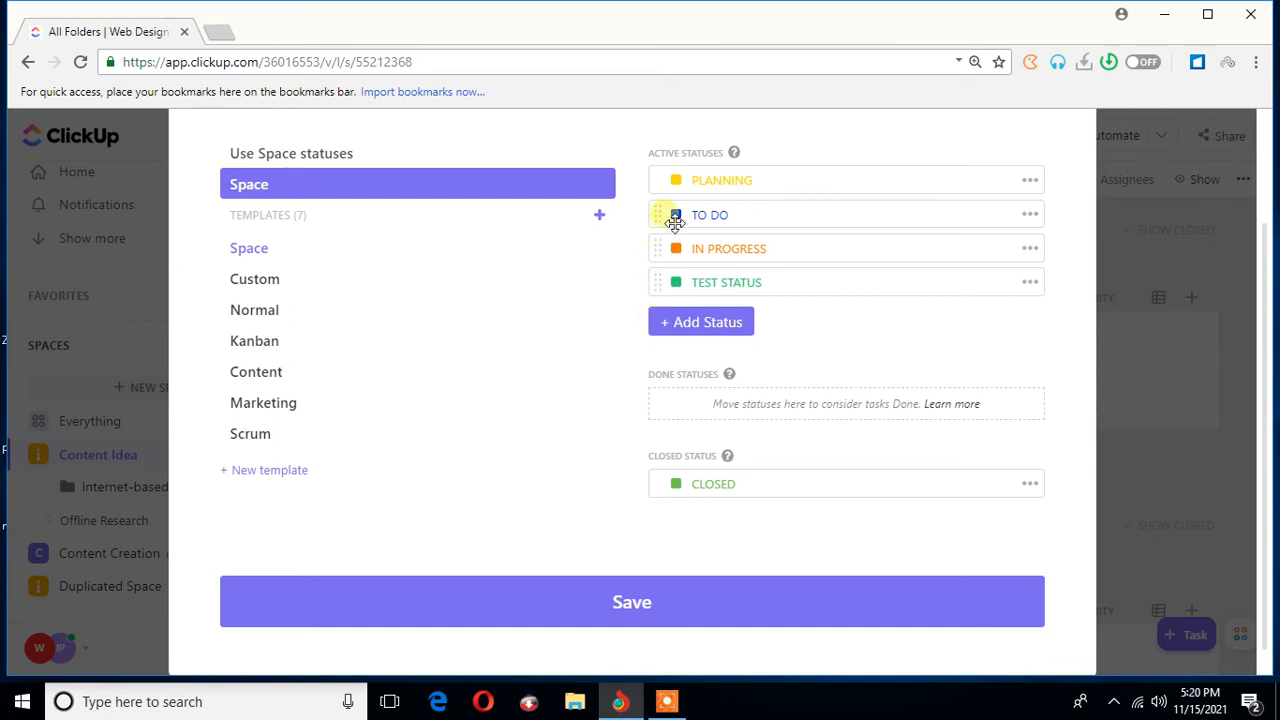
Reorder the active statuses so TEST STATUS follows PLANNING and TO DO comes after IN PROGRESS.
left_click_drag(666, 294, 652, 199)
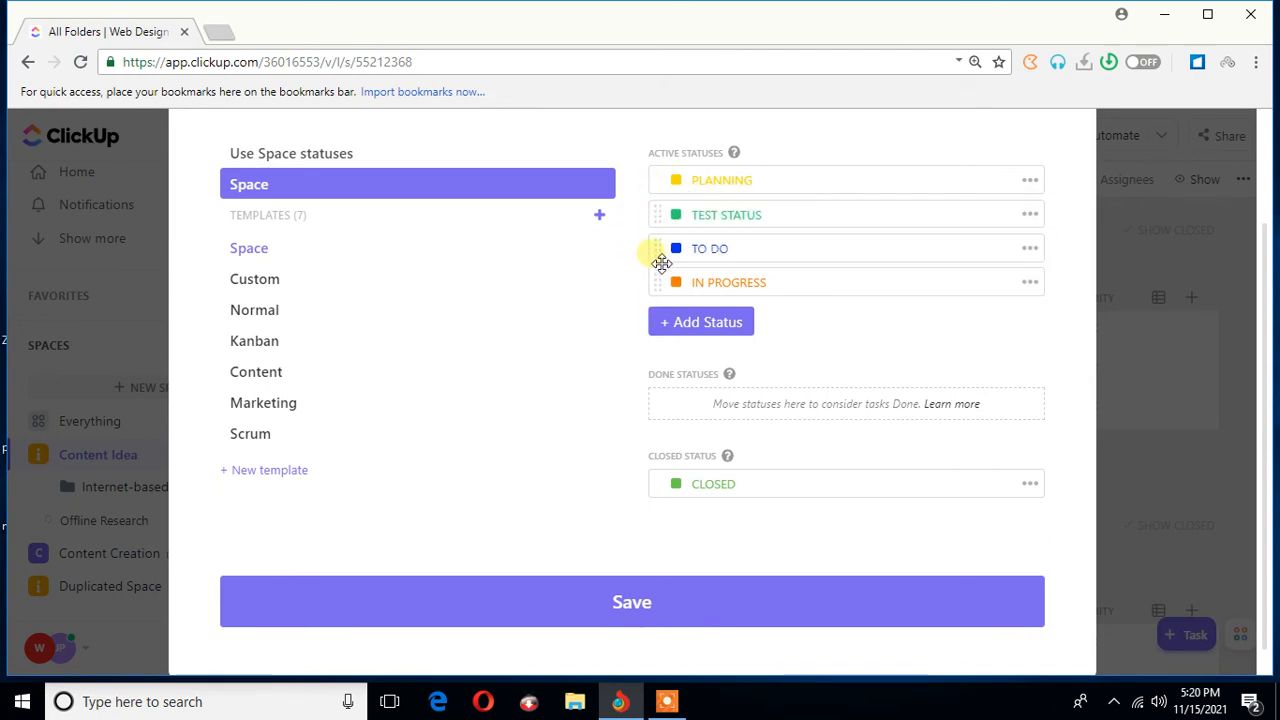
left_click_drag(664, 250, 662, 298)
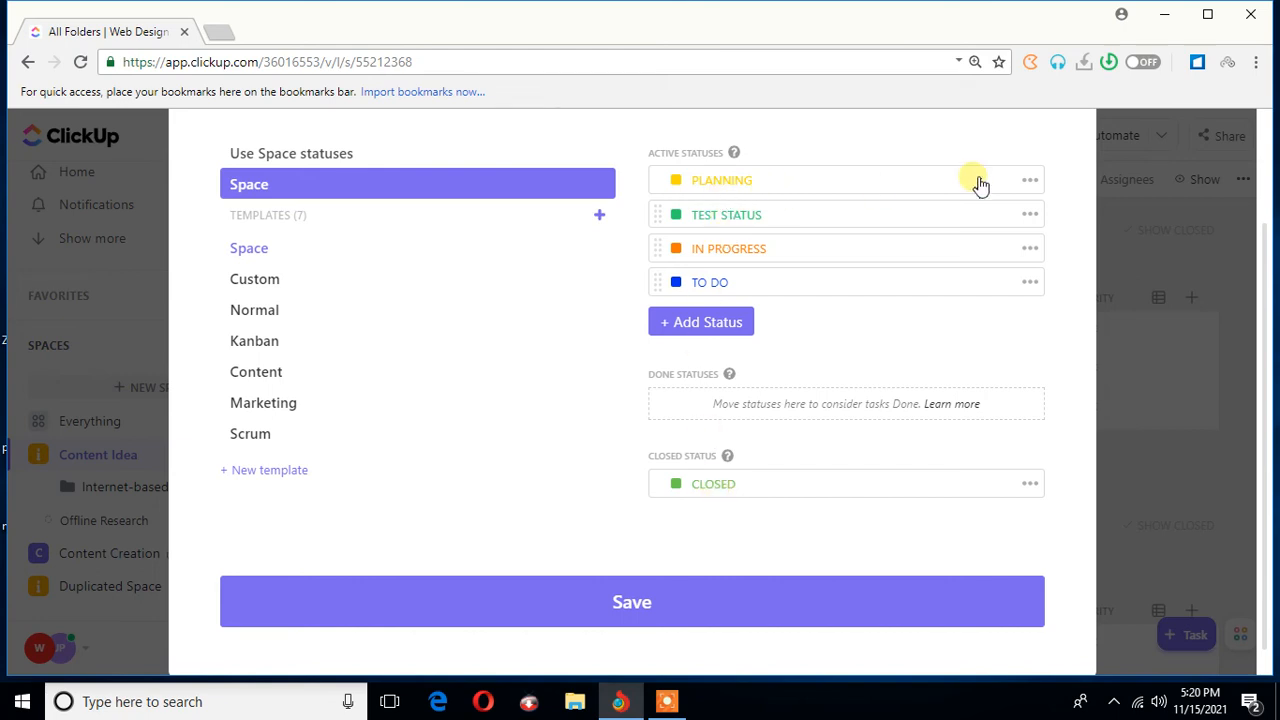
Examine which editing options the PLANNING status and the CLOSED status each offer.
left_click(1032, 180)
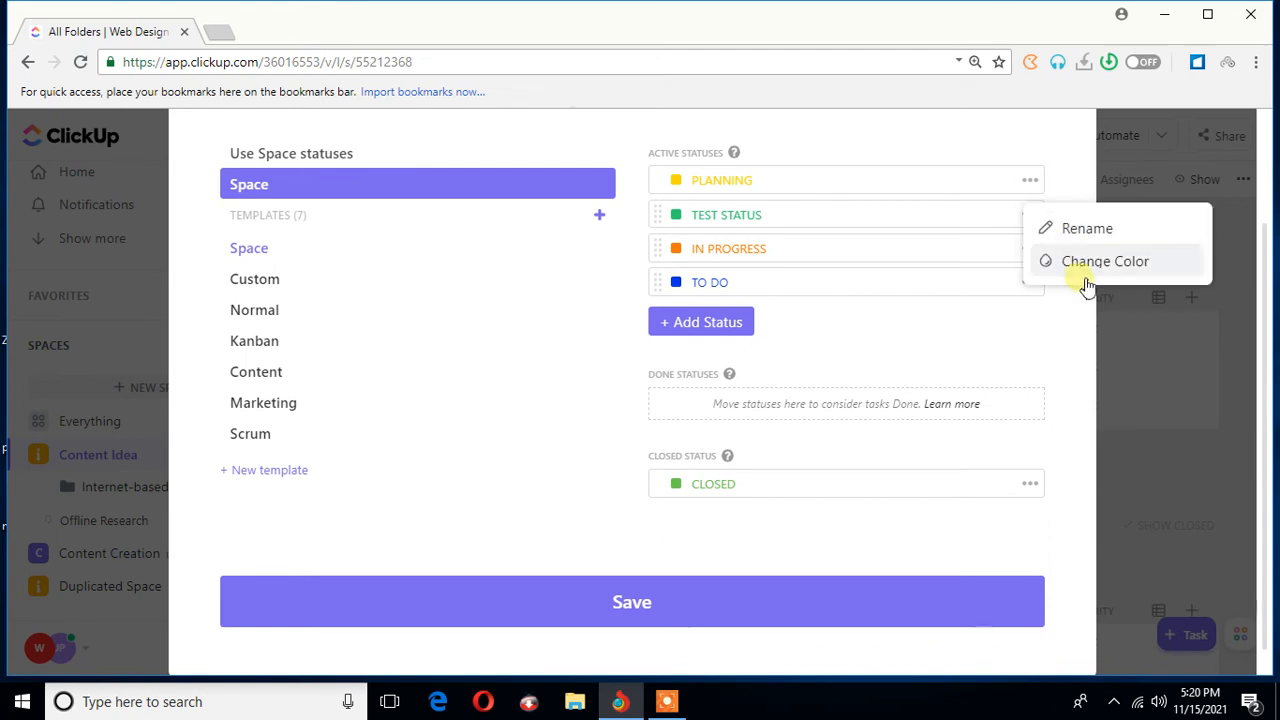
left_click(1040, 486)
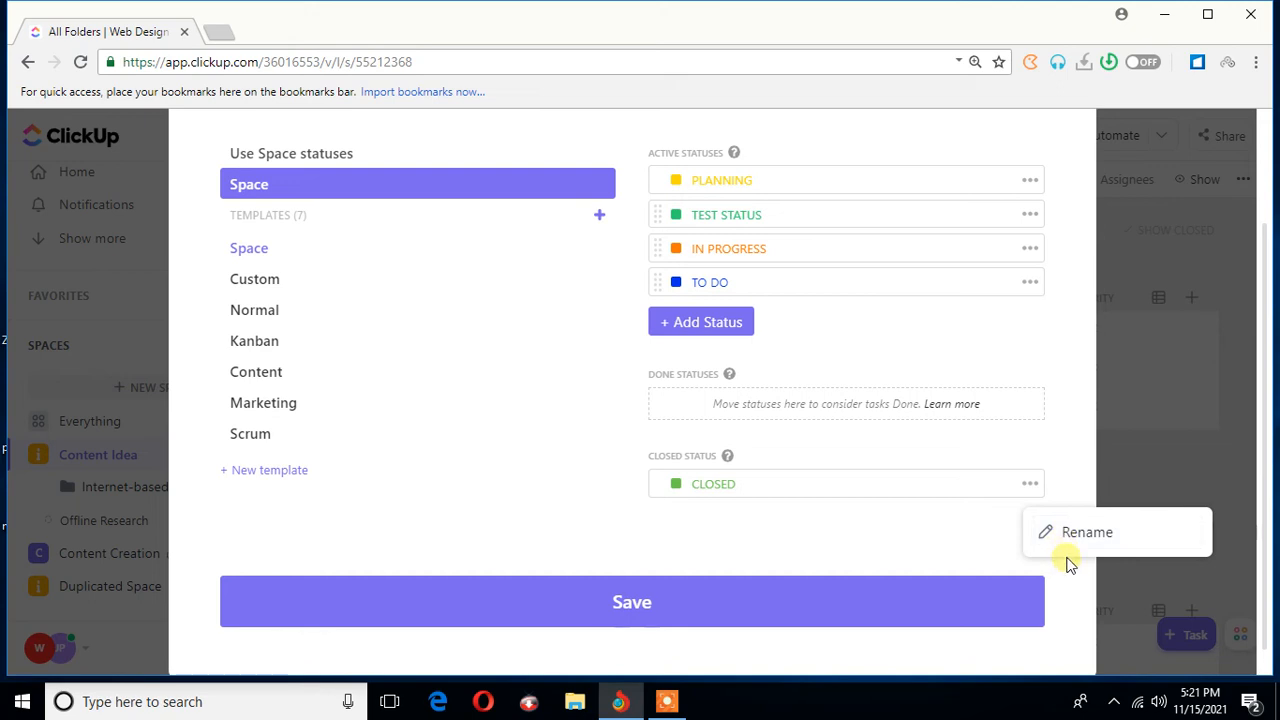
left_click(1057, 177)
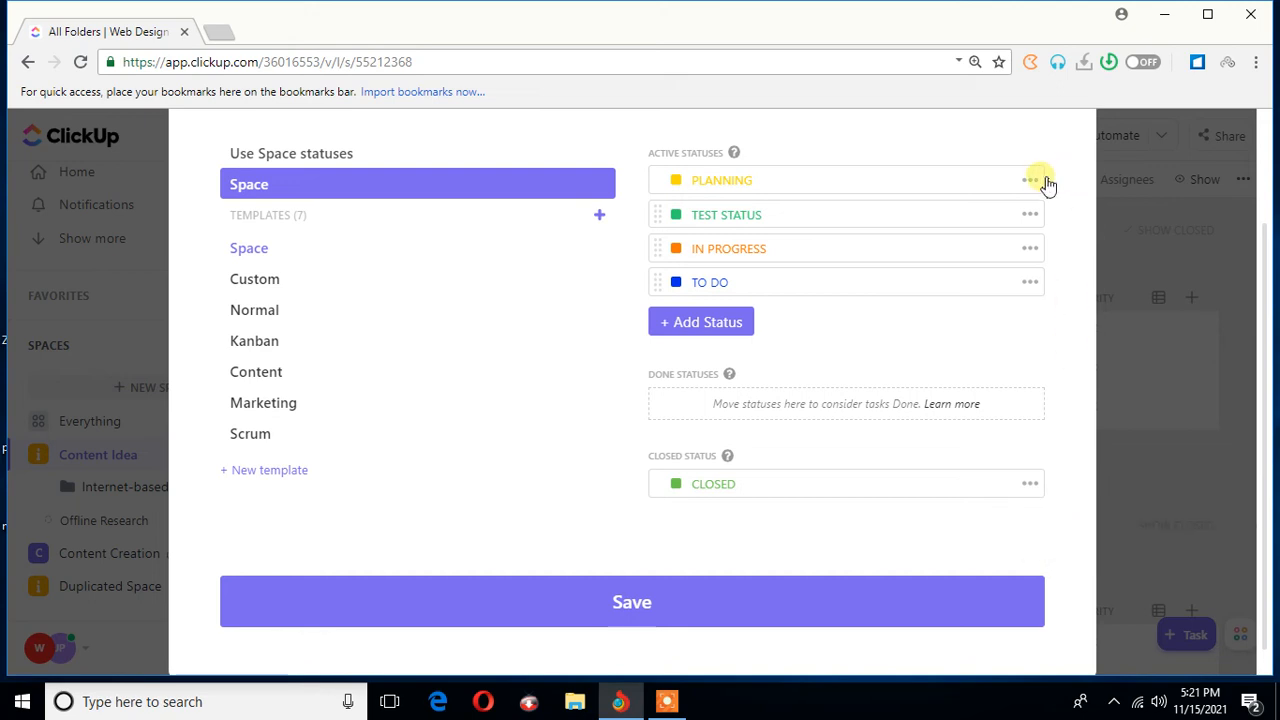
left_click(1038, 181)
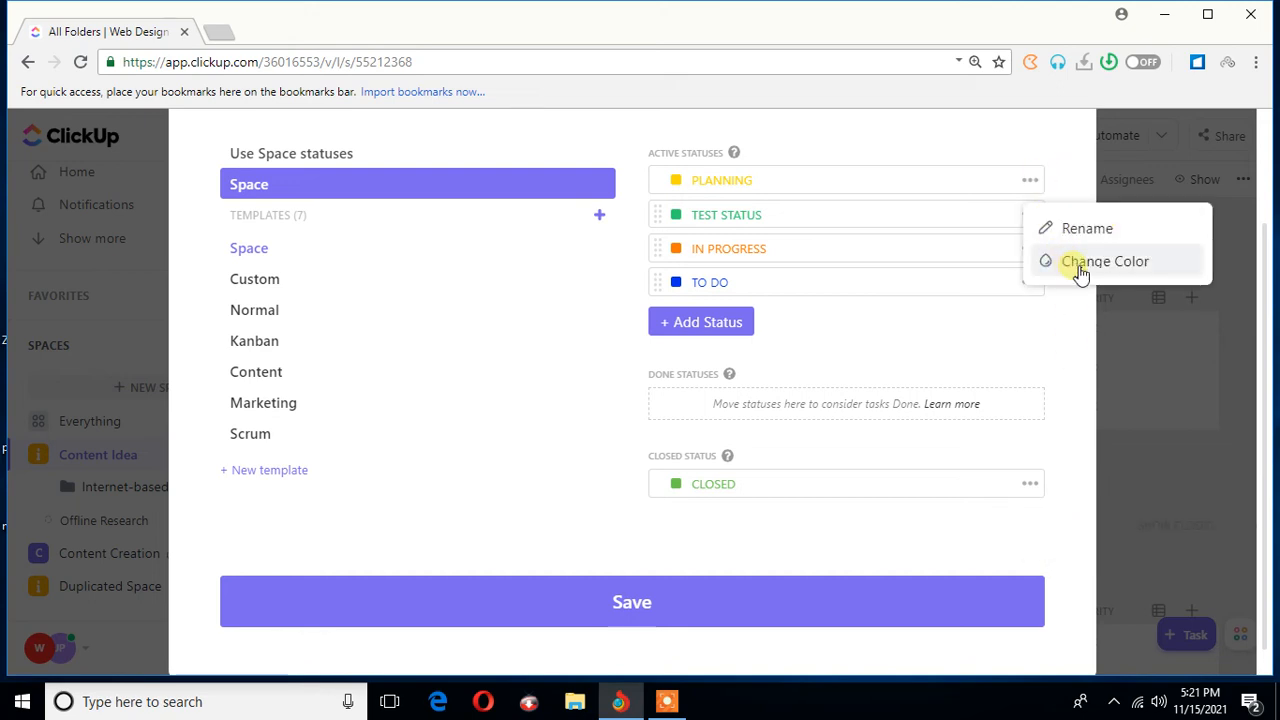
left_click(1034, 353)
left_click(1031, 486)
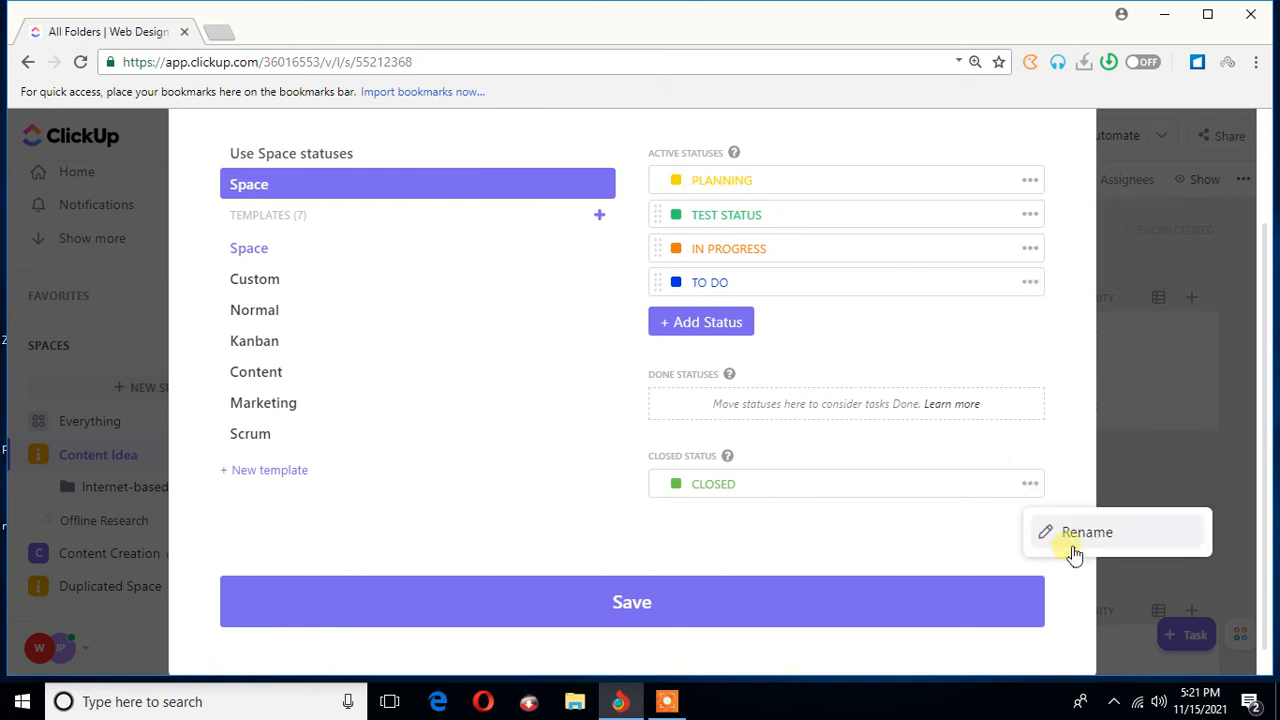
left_click(704, 521)
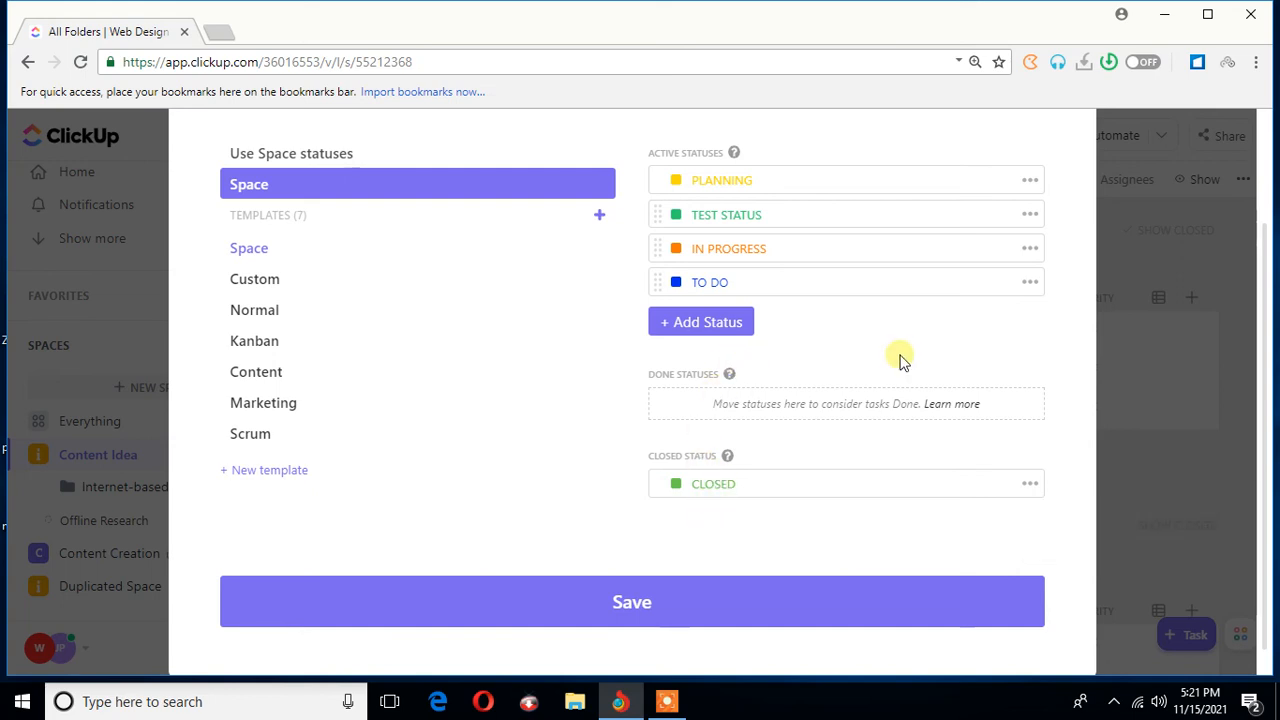
Save the customized task statuses and create the folder.
left_click(648, 607)
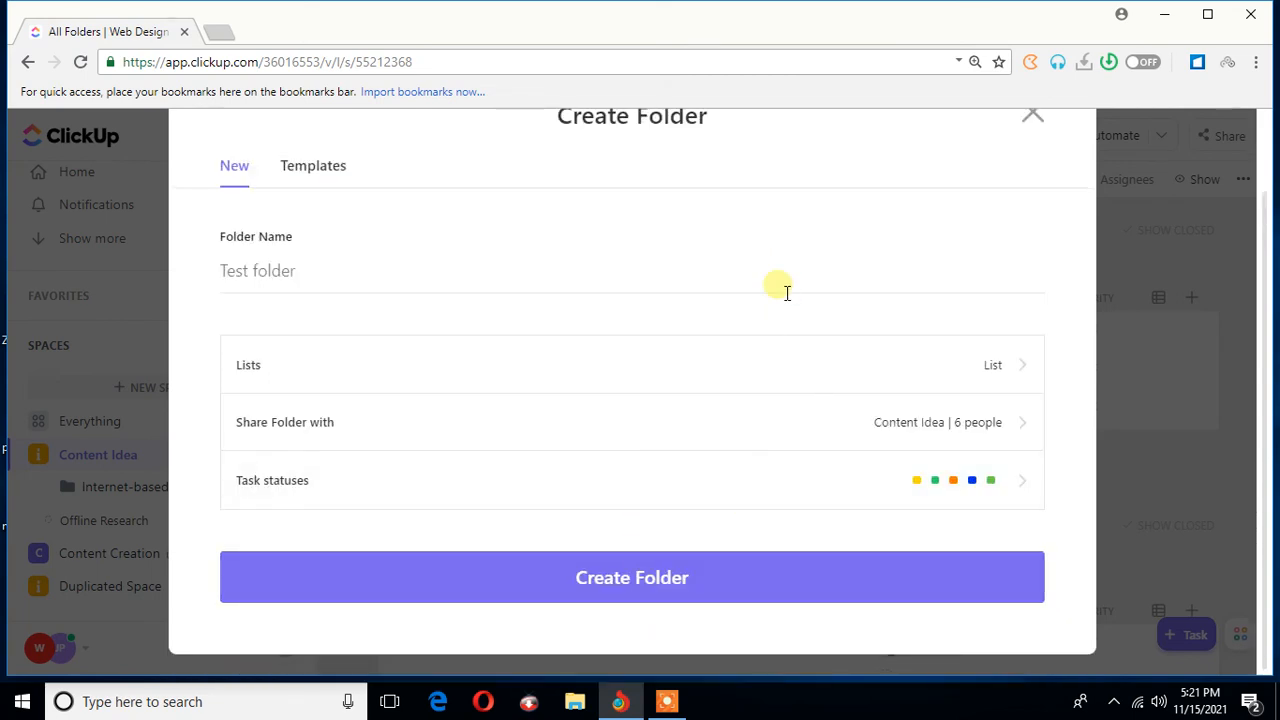
left_click(648, 578)
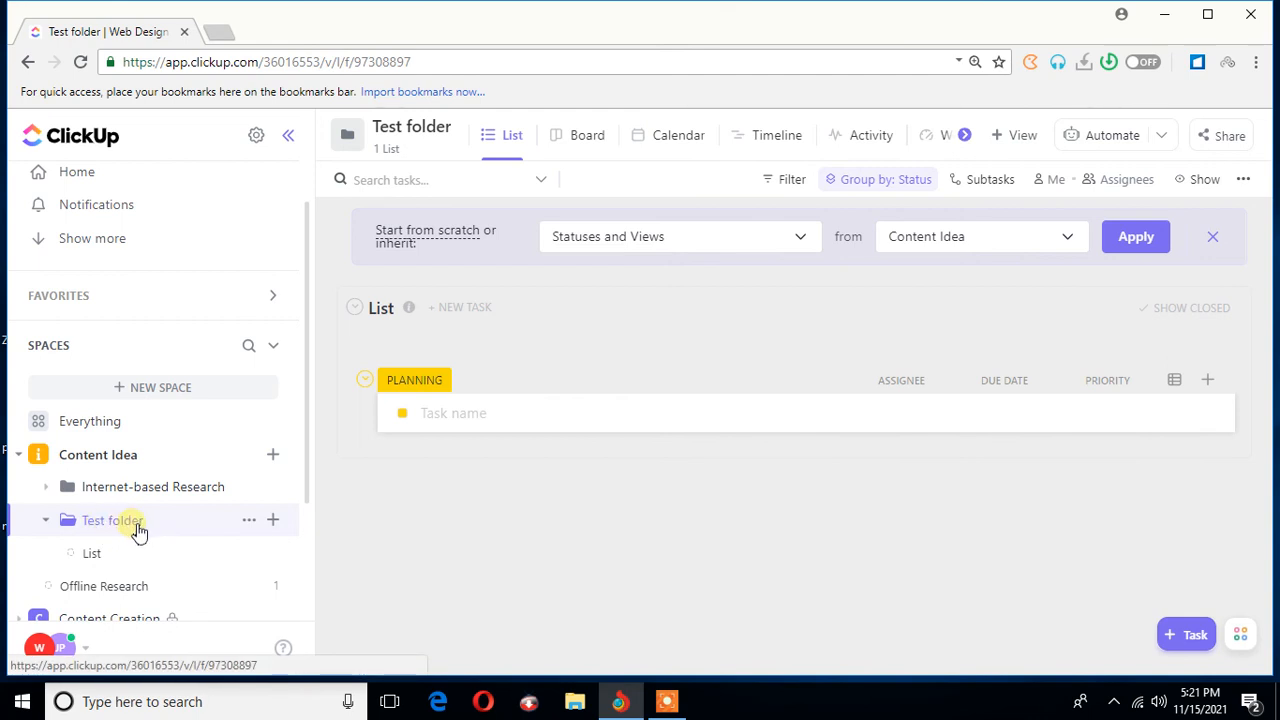
Open the location color settings from Test folder and add three new colors to the list.
left_click(67, 521)
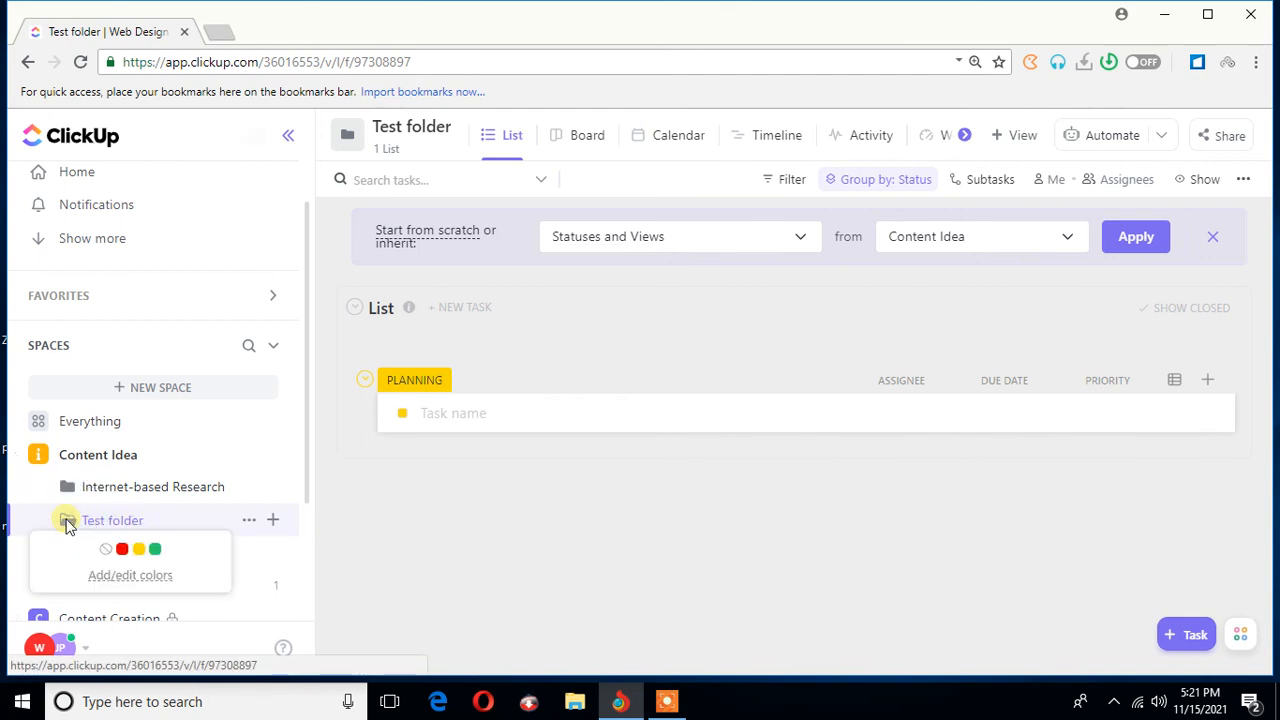
left_click(123, 576)
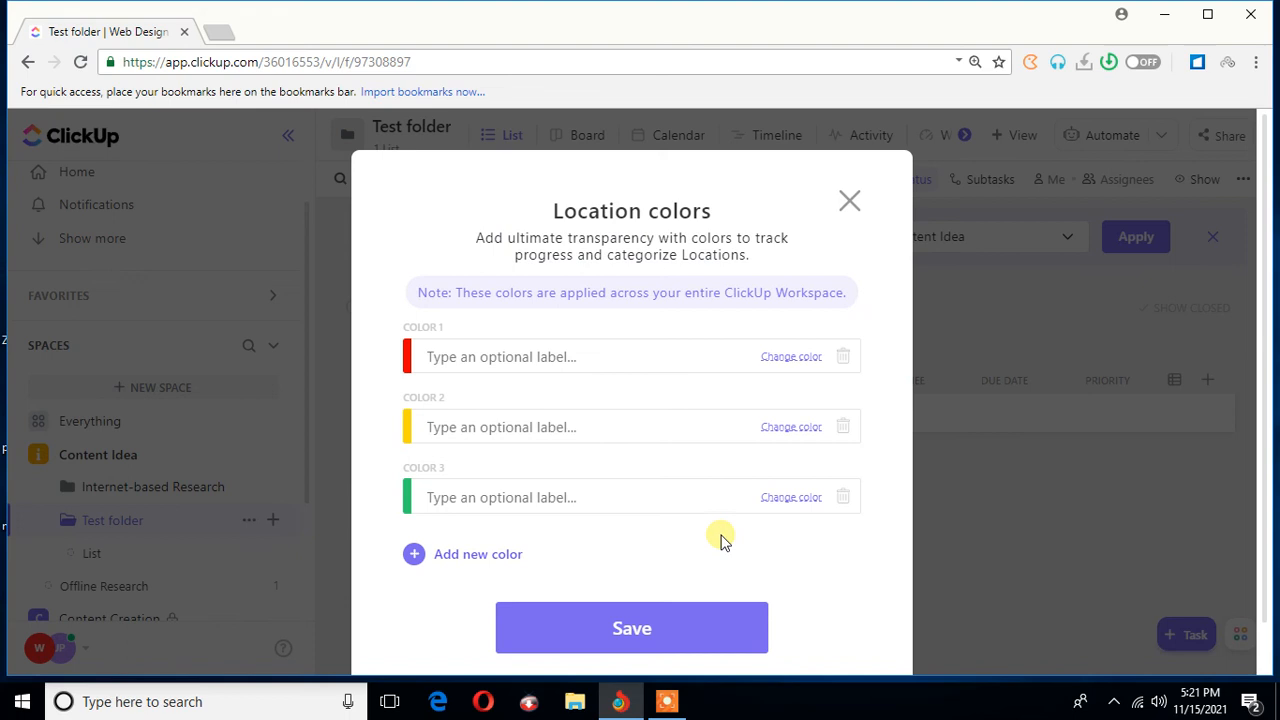
scroll(734, 517, "down", 1)
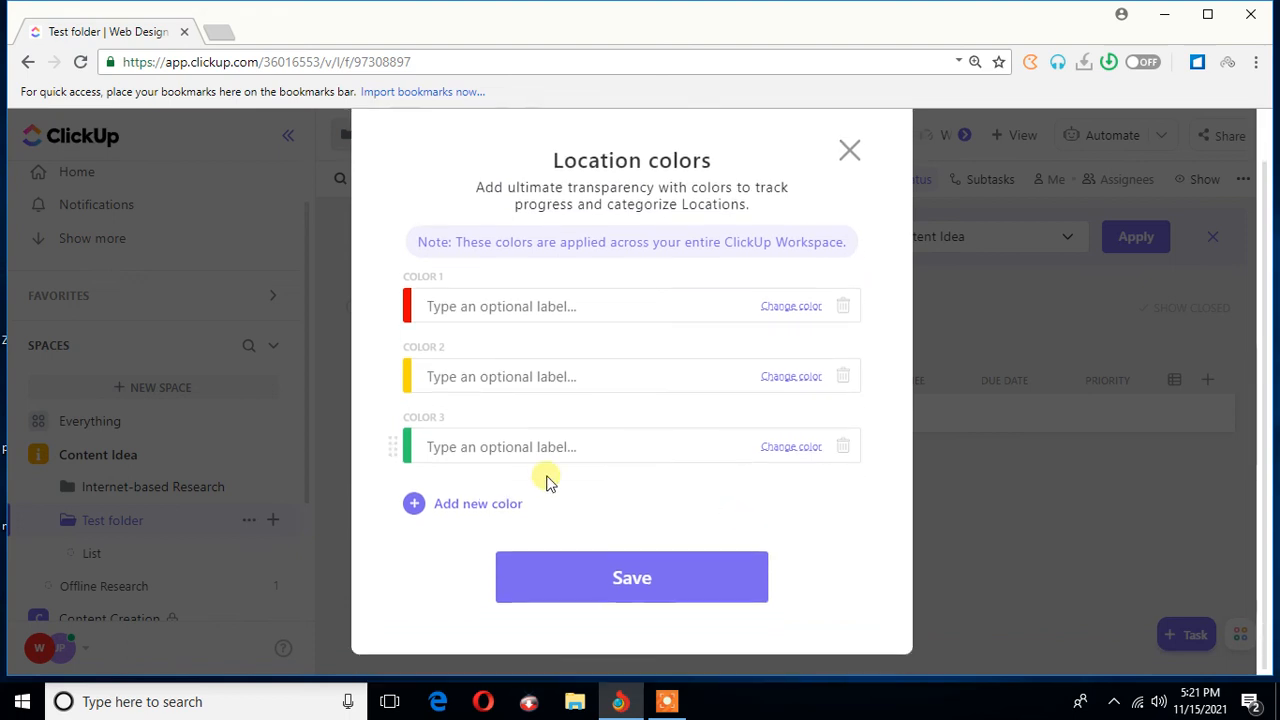
left_click(415, 504)
scroll(463, 550, "down", 1)
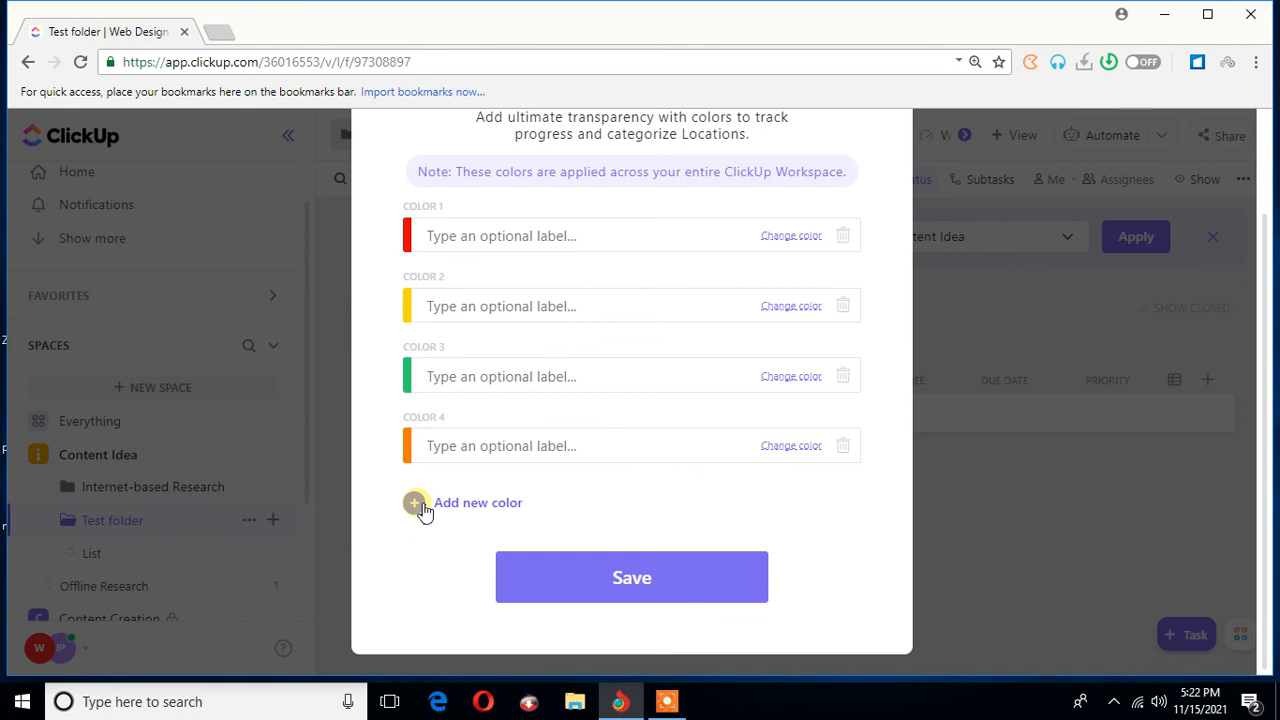
left_click(427, 516)
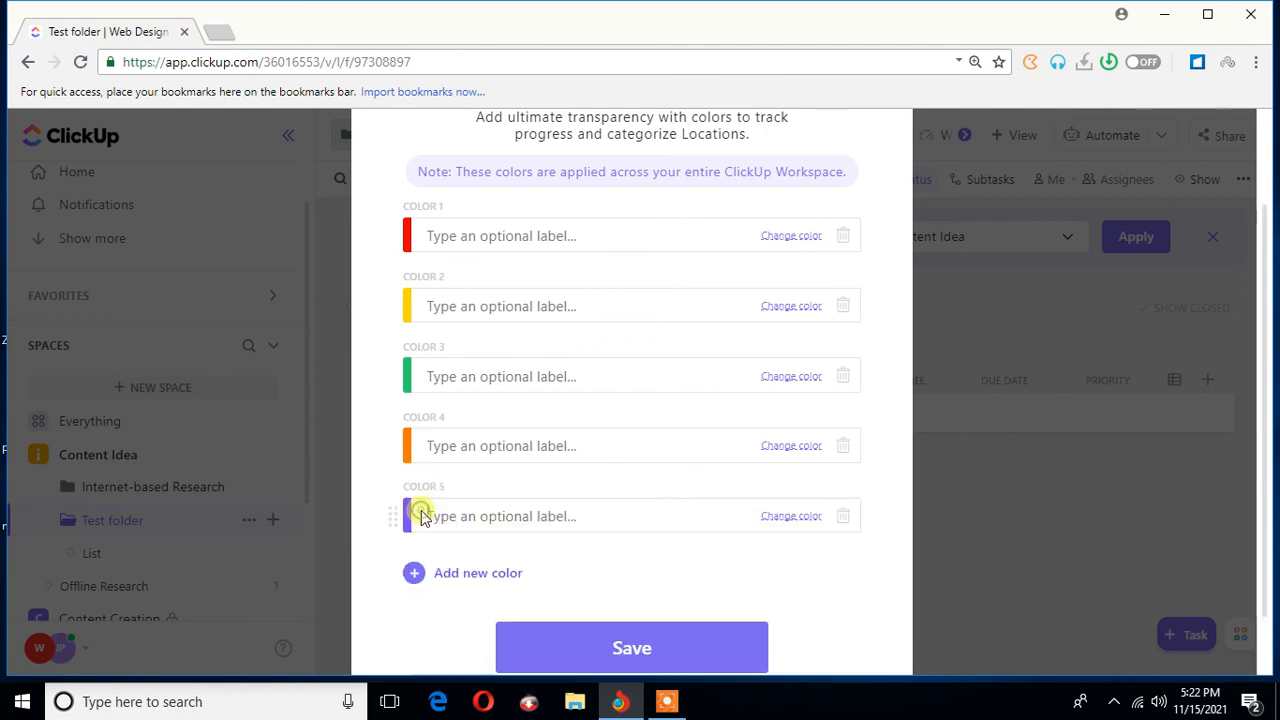
scroll(420, 508, "down", 1)
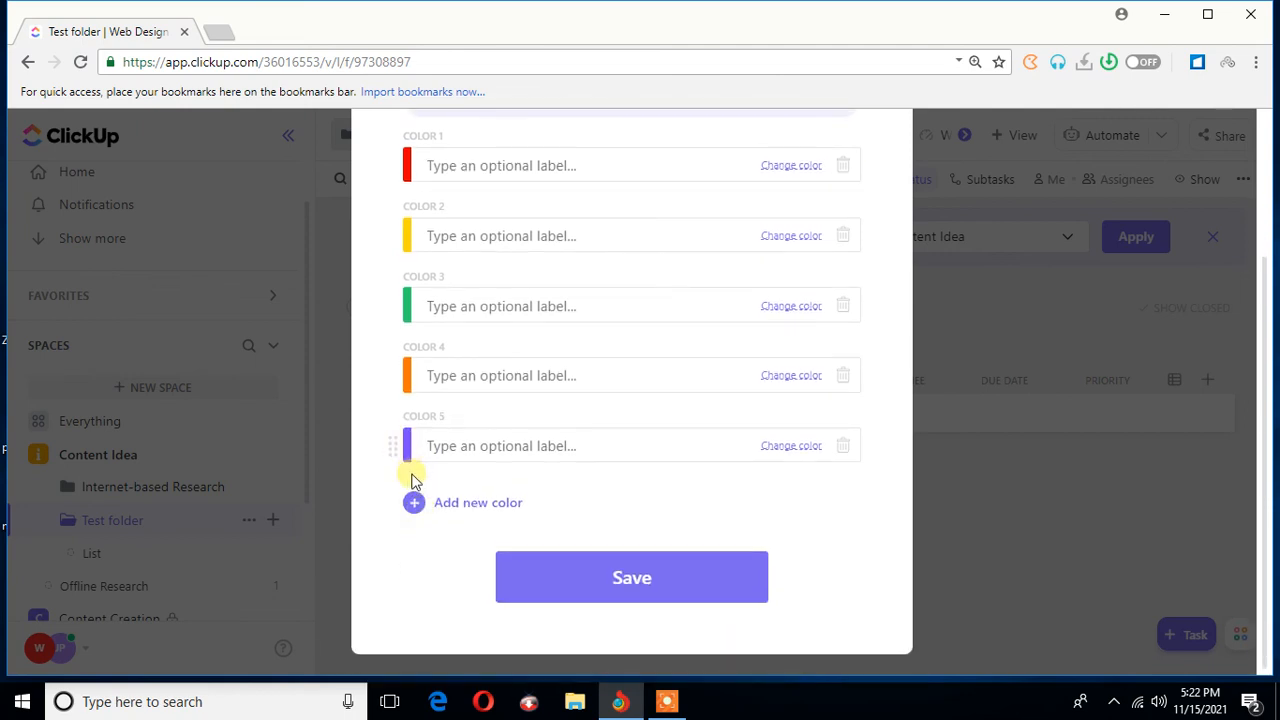
left_click(415, 502)
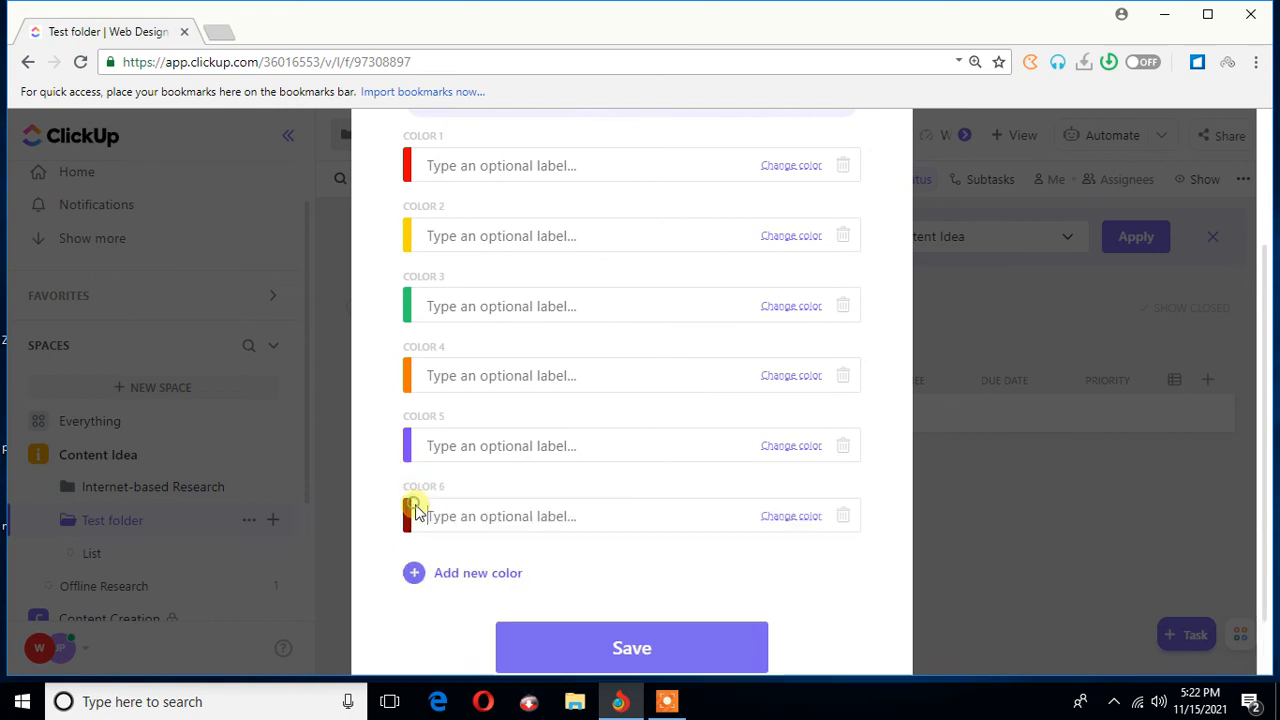
scroll(491, 571, "down", 1)
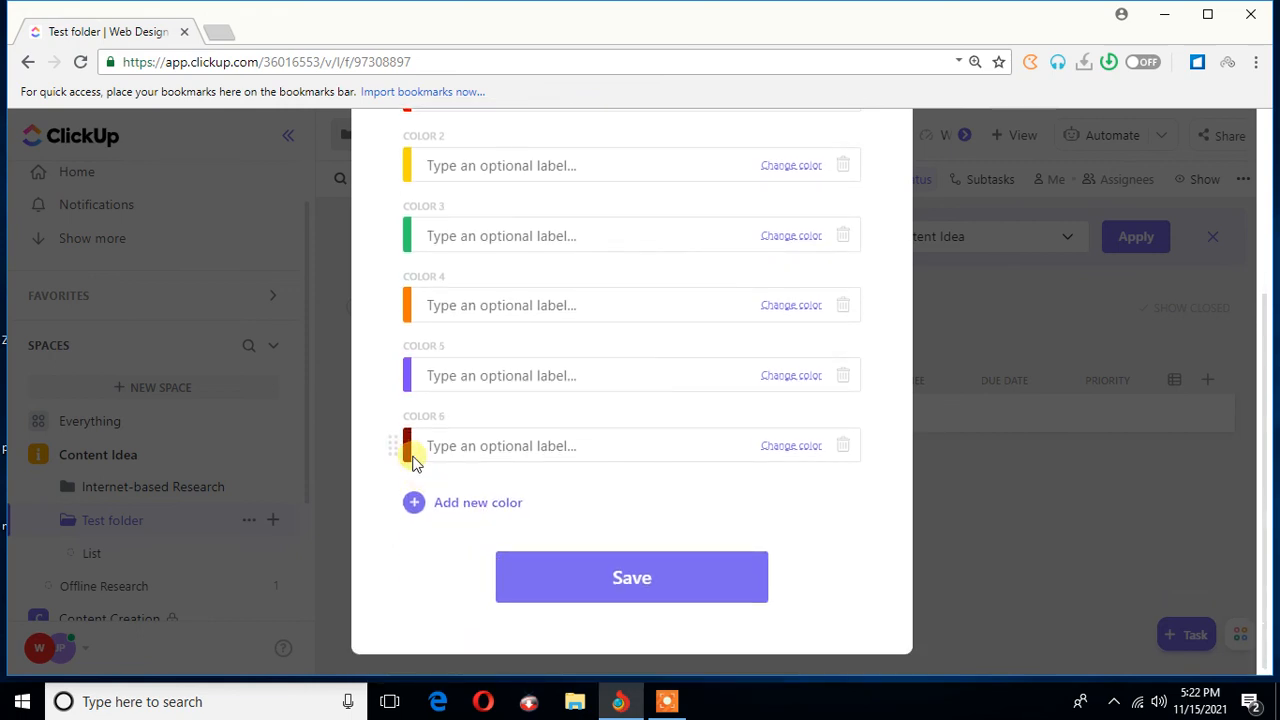
Change the sixth location color to teal and save the location colors.
left_click(803, 447)
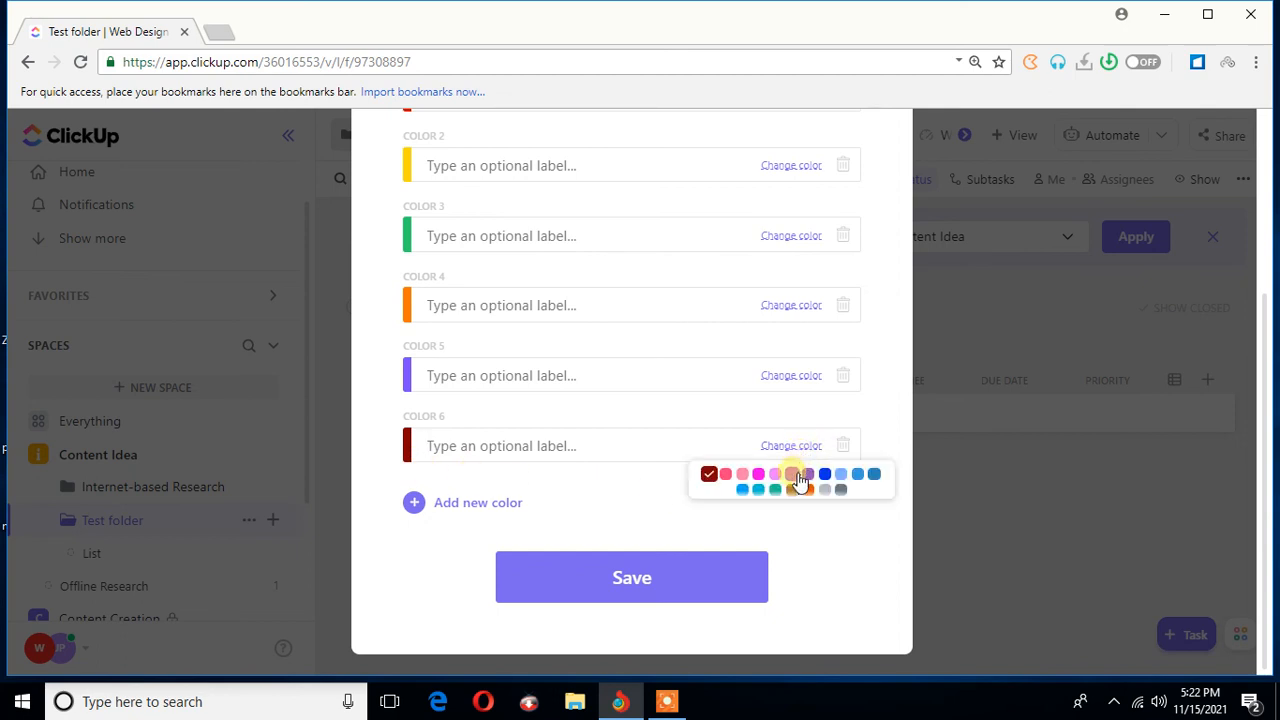
left_click(775, 488)
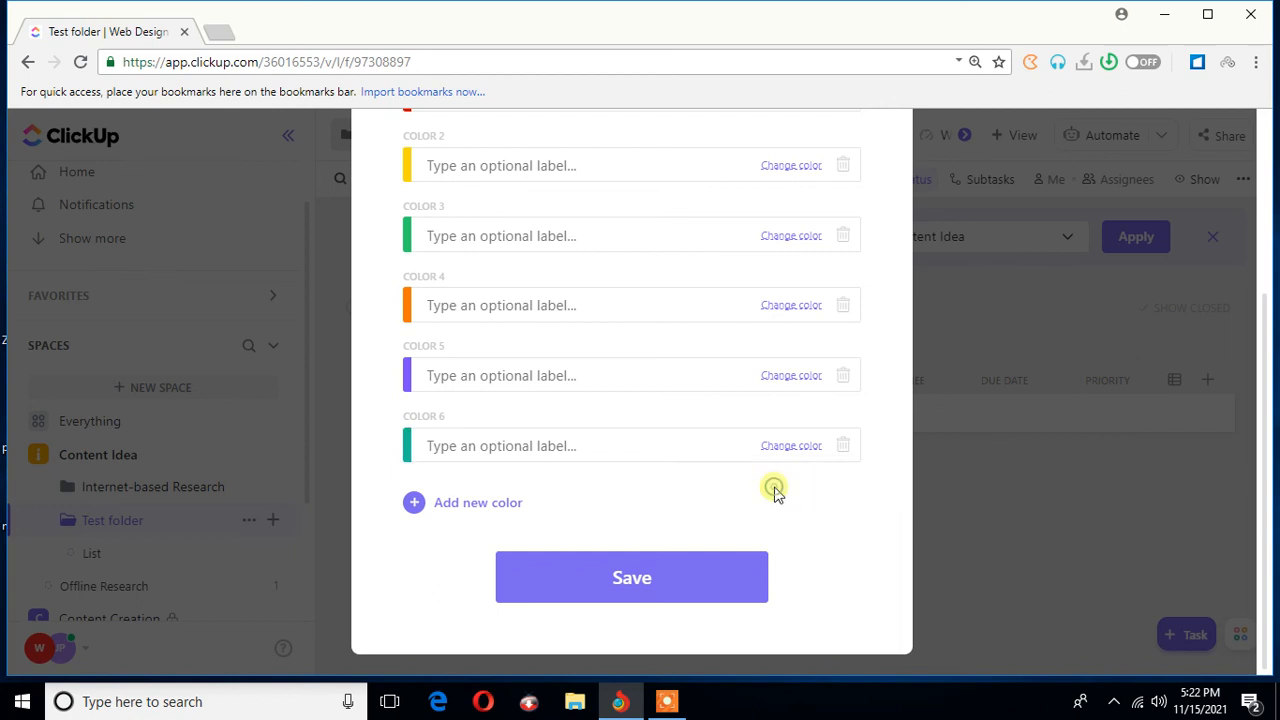
left_click(683, 580)
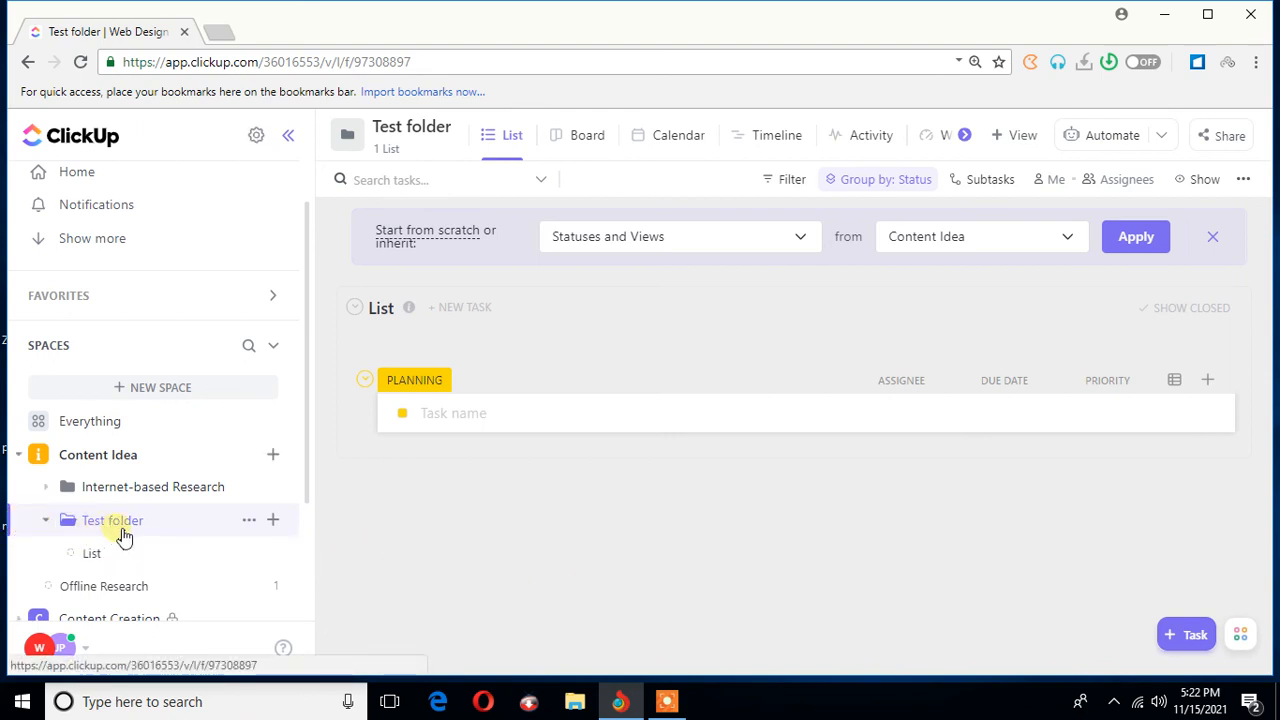
Display Test folder in Board view and look through all its status columns from PLANNING to CLOSED.
left_click(600, 137)
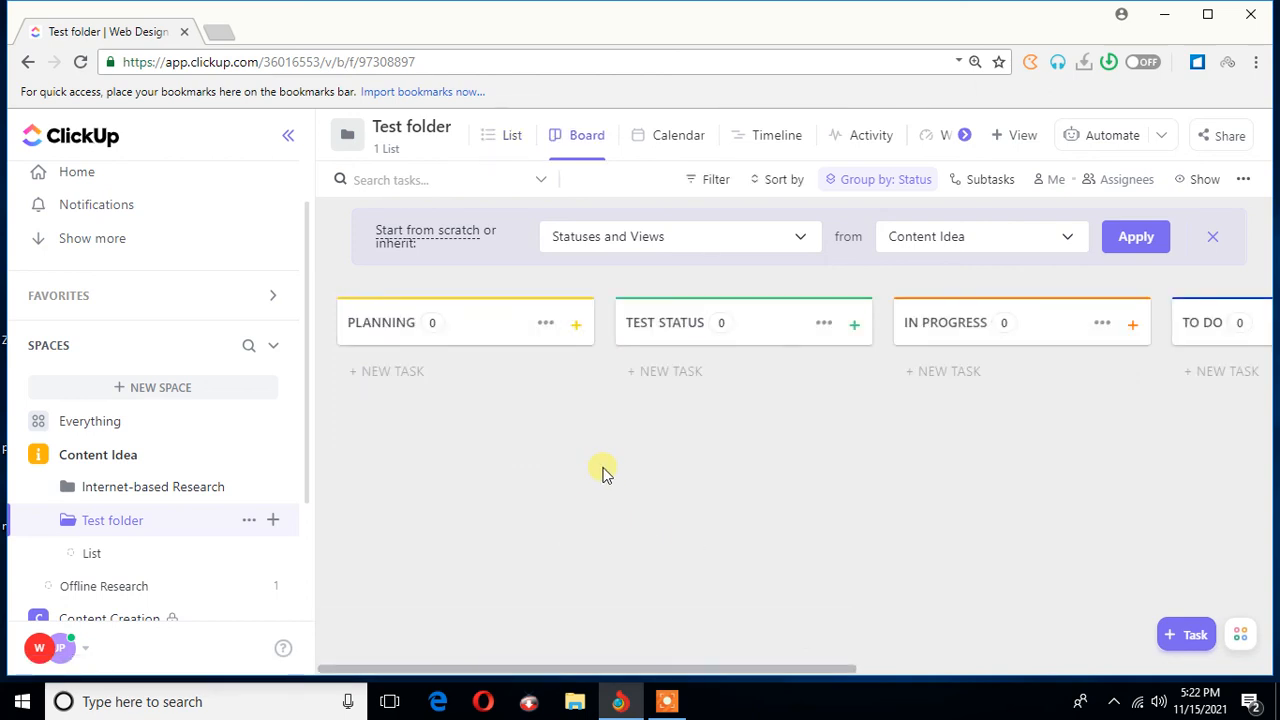
key("ctrl+minus")
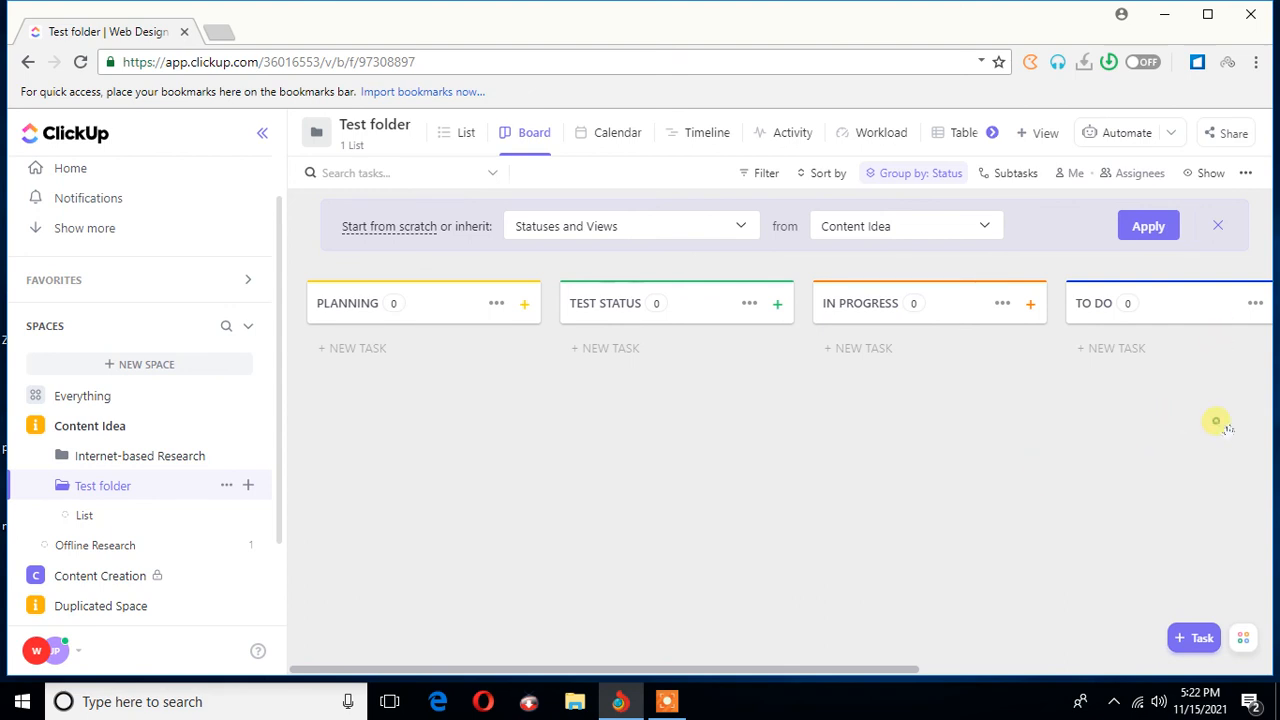
scroll(977, 366, "right", 3)
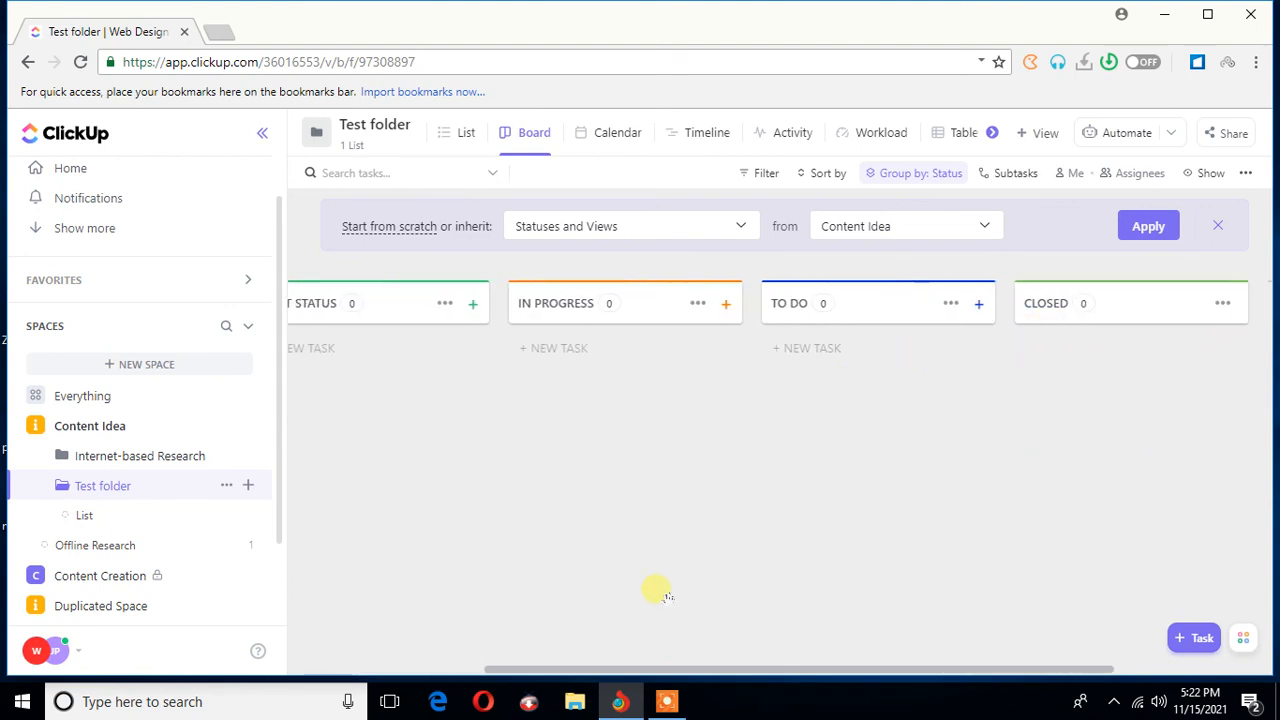
left_click_drag(646, 672, 408, 628)
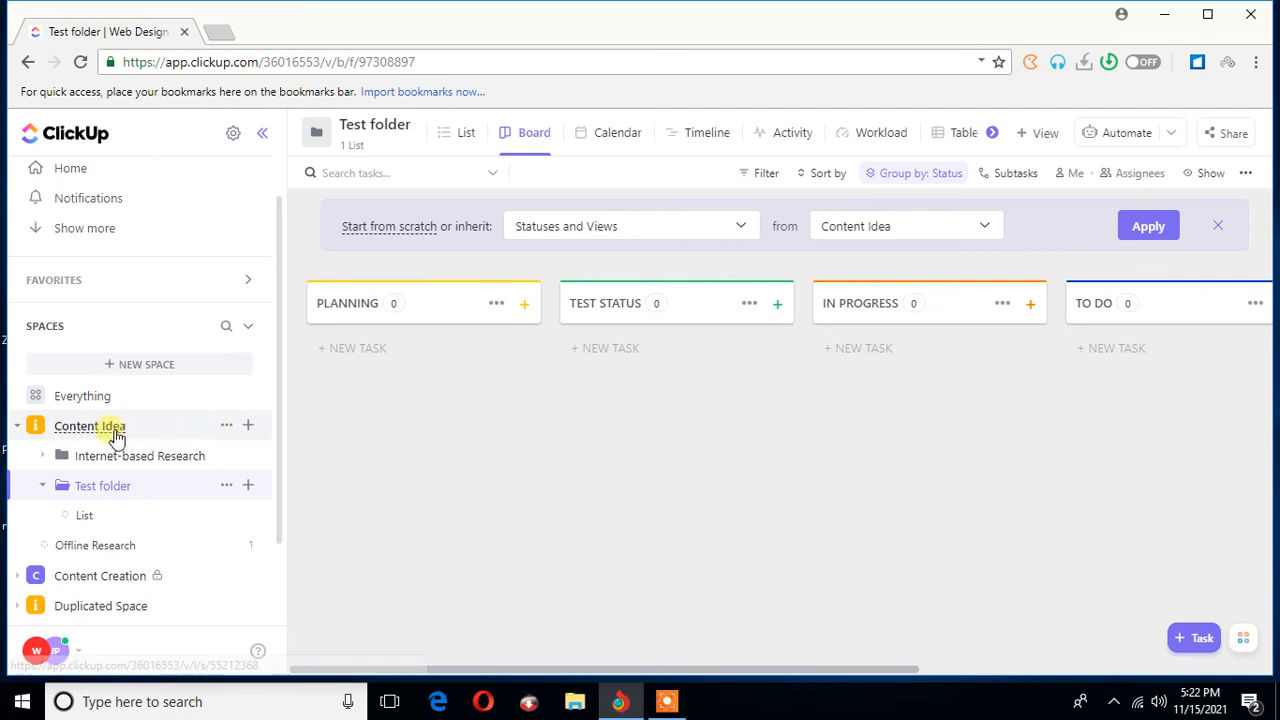
Review the task statuses defined for the Content Idea space and leave them without saving changes.
left_click(227, 427)
left_click(278, 586)
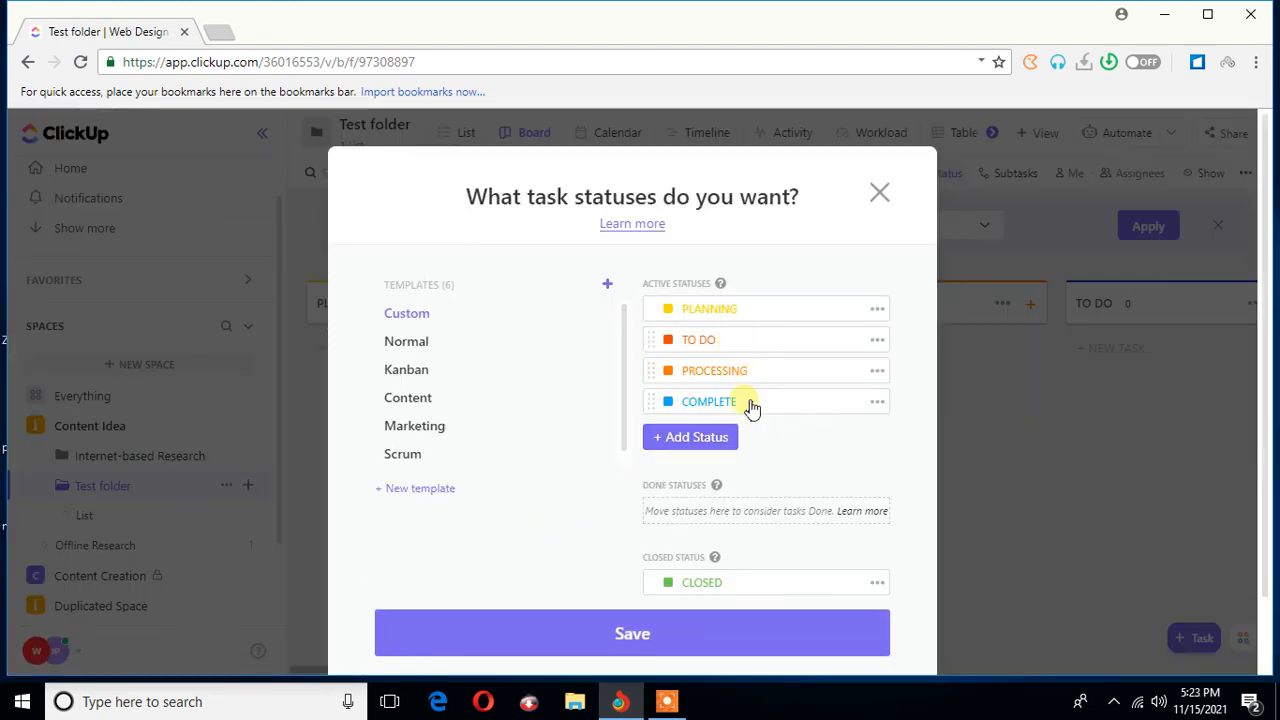
left_click(879, 194)
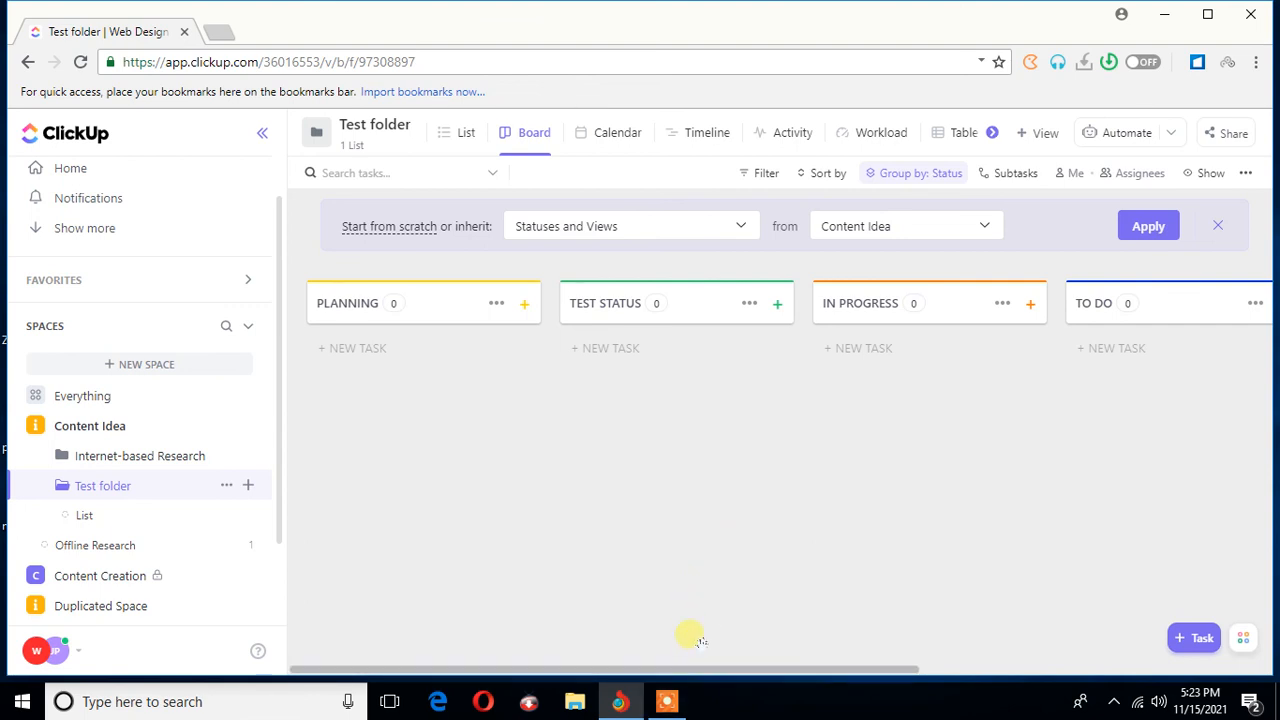
left_click(666, 701)
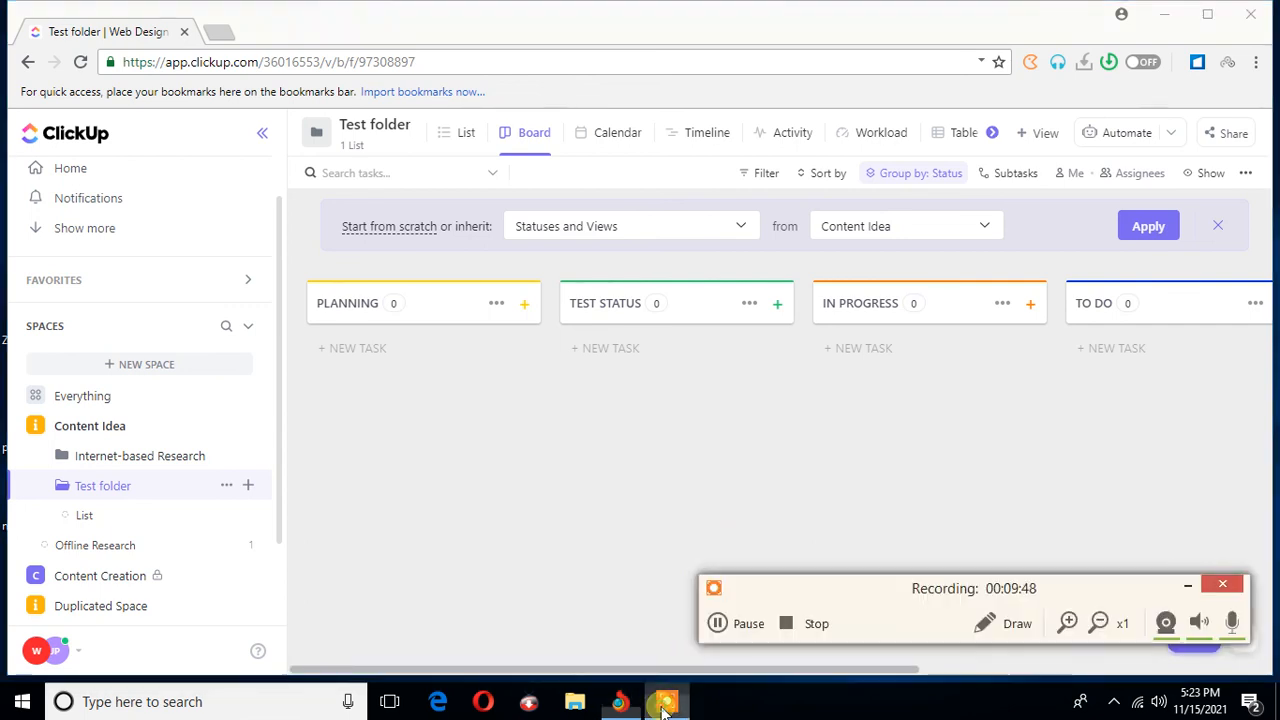